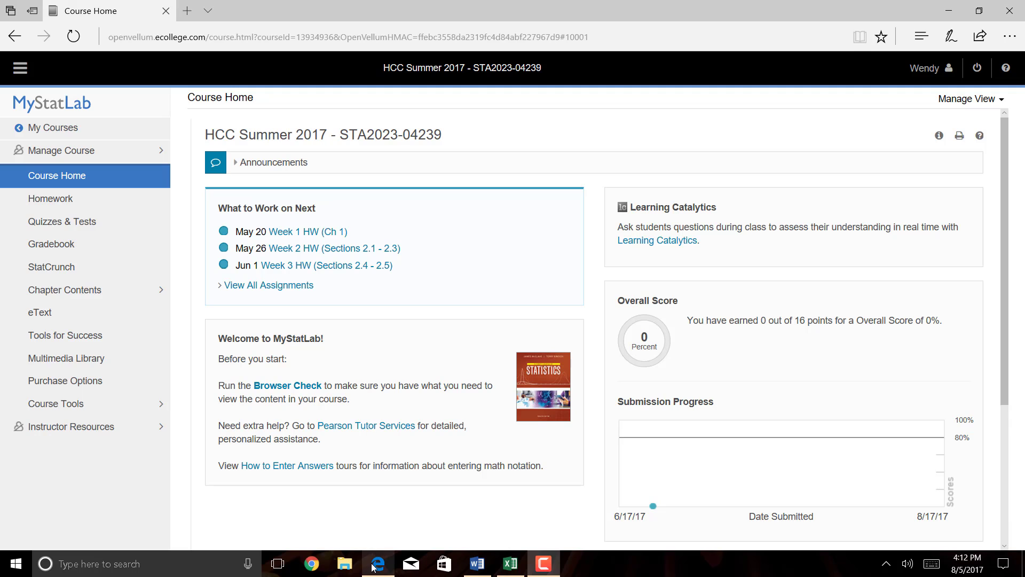
- Review the survey data headers in Excel, then launch StatCrunch from the MyStatLab course with an empty table
left_click(511, 564)
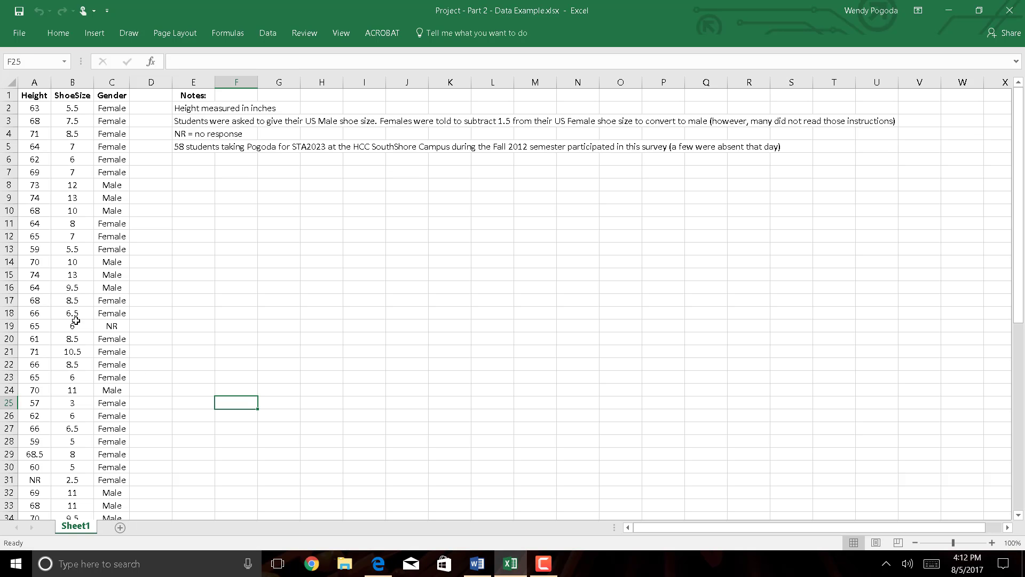
left_click(45, 207)
key("Up")
key("Up")
key("Up")
key("Up")
key("Up")
key("Up")
key("Up")
key("Up")
key("Up")
key("Right")
key("Right")
key("Left")
key("Left")
key("Down")
key("Down")
key("Down")
key("Down")
key("Down")
key("Down")
key("Down")
key("Down")
key("Down")
key("Down")
key("Down")
key("Down")
key("Down")
key("Down")
key("Down")
key("Down")
key("Down")
key("Down")
key("Down")
key("Down")
key("Down")
key("Down")
key("Down")
key("Down")
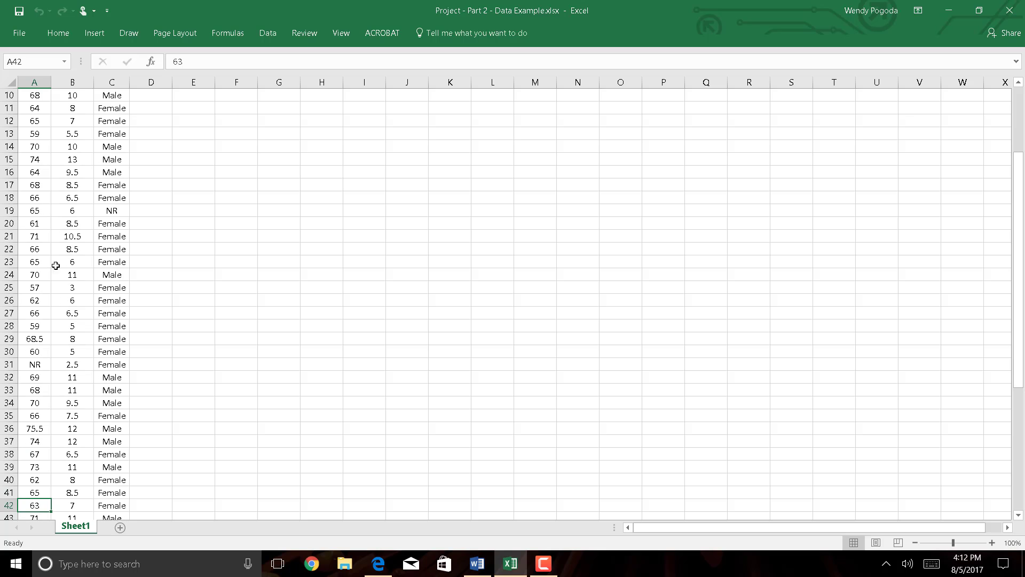
left_click(375, 565)
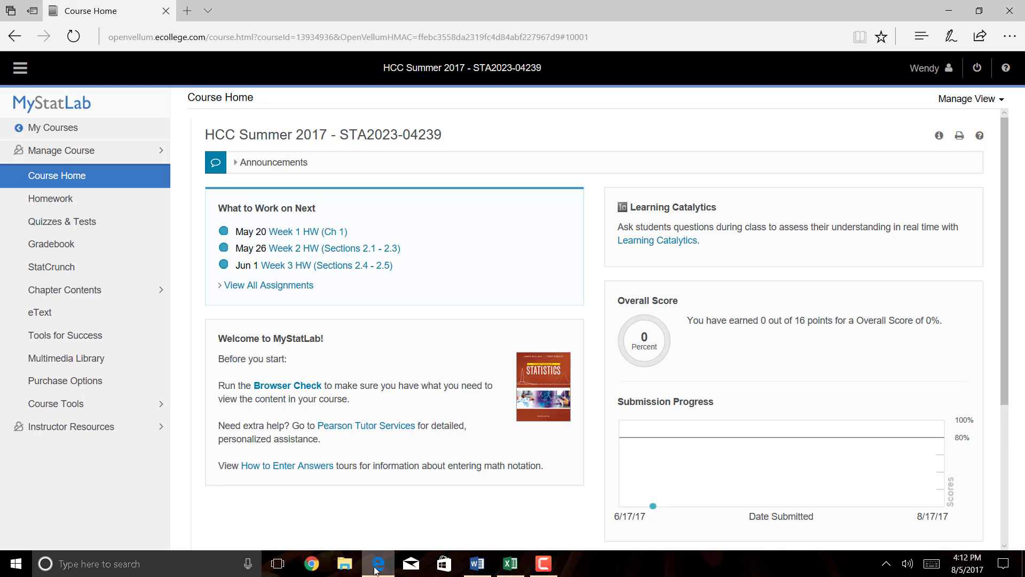
left_click(55, 271)
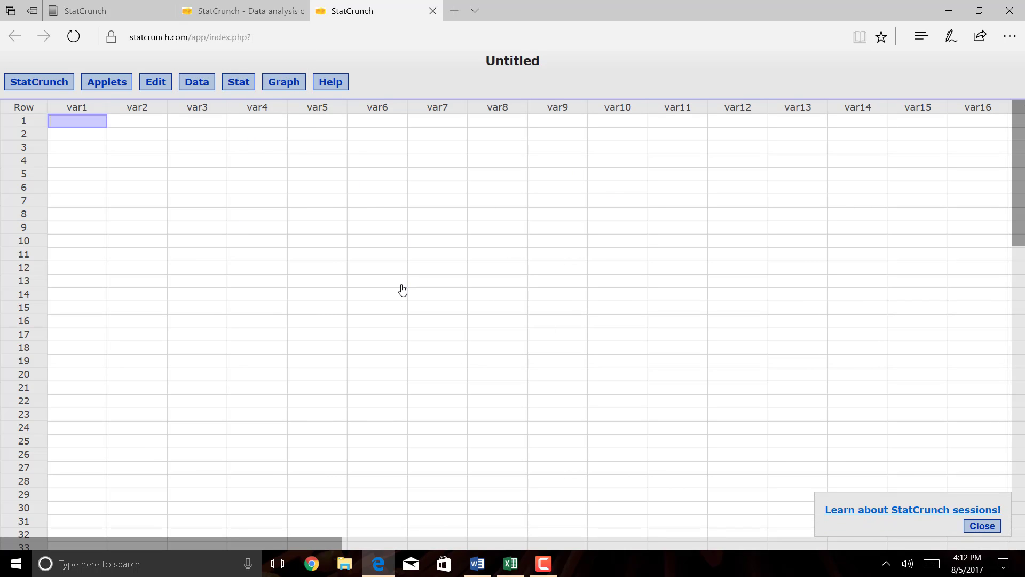
- Copy columns A–C (Height, ShoeSize, Gender) from the top of the survey workbook
left_click(510, 559)
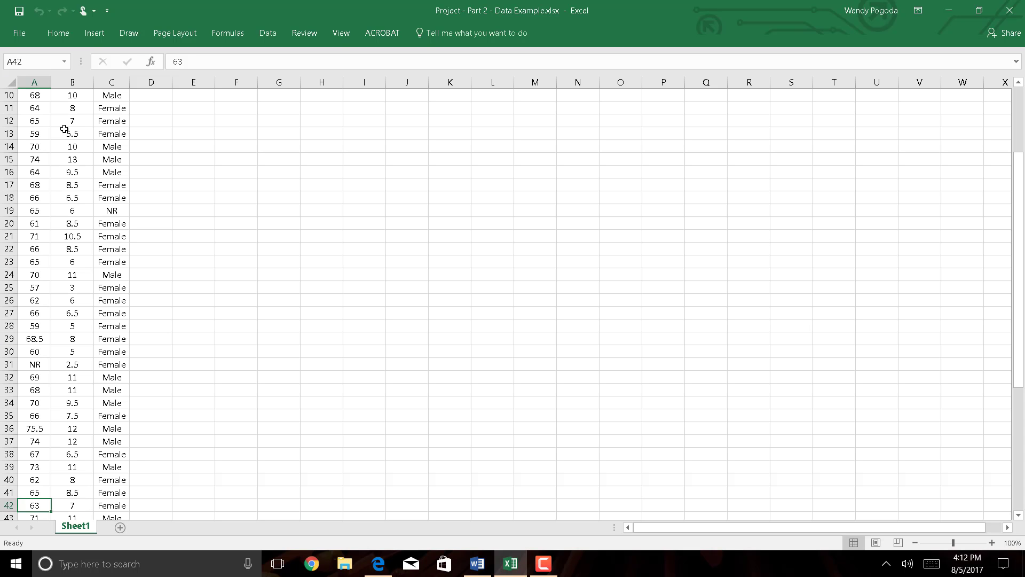
left_click(163, 123)
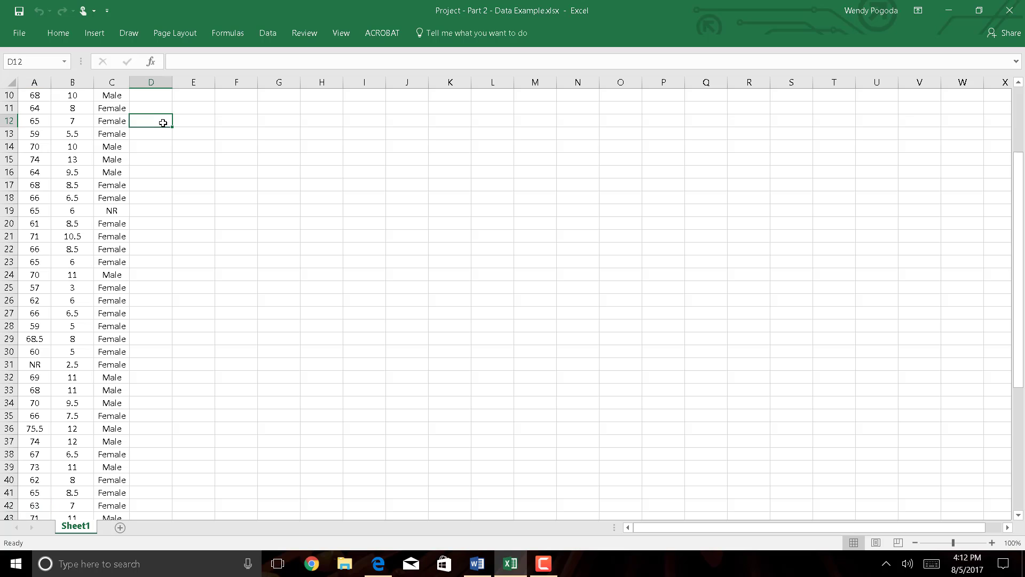
key("Home")
key("Up")
key("Up")
key("ctrl+Home")
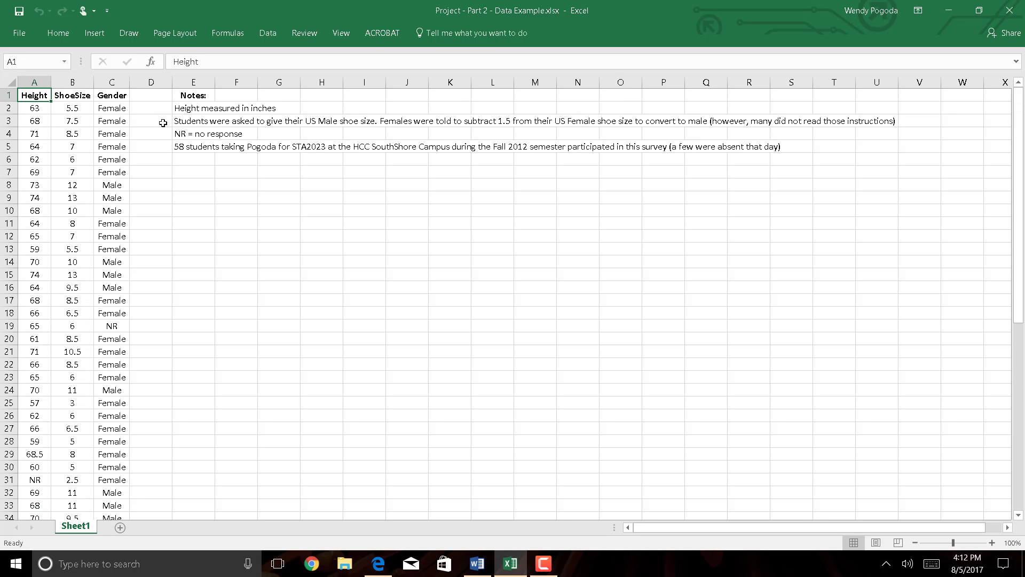
left_click_drag(34, 81, 103, 76)
key("ctrl+c")
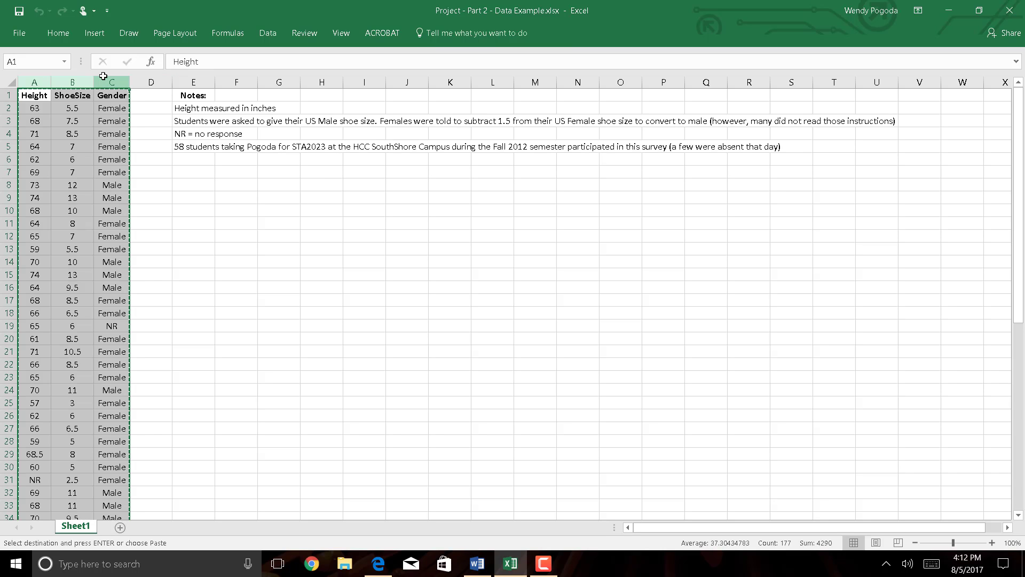
- Paste the copied Height, ShoeSize and Gender columns into StatCrunch starting at the var1 header
left_click(378, 564)
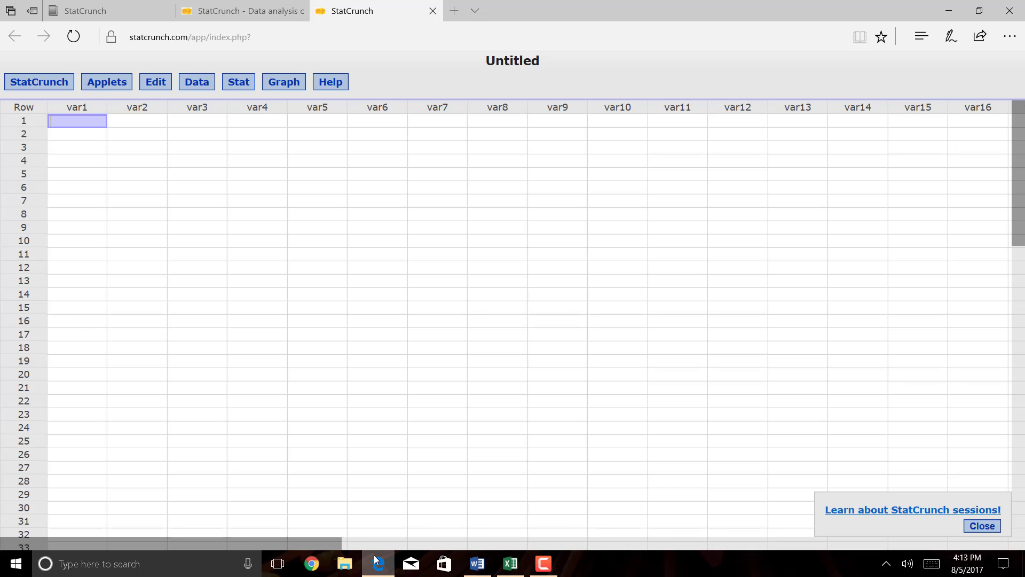
left_click(91, 108)
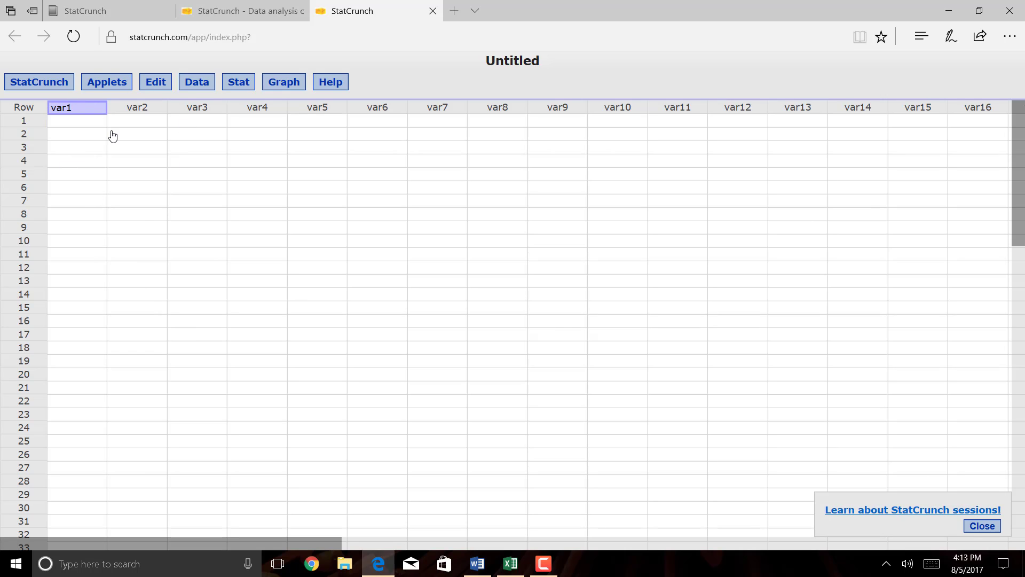
left_click(82, 105)
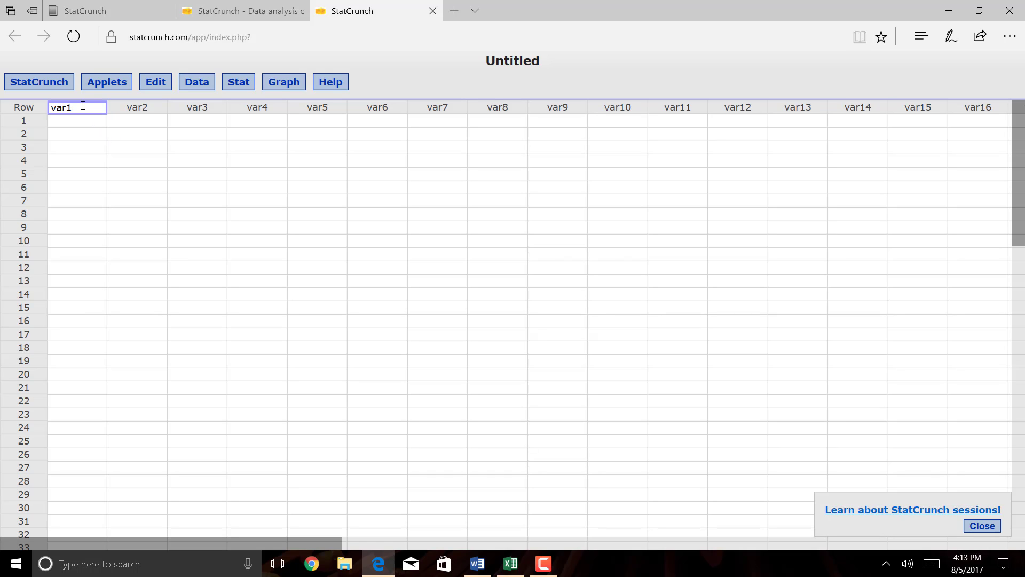
key("ctrl+v")
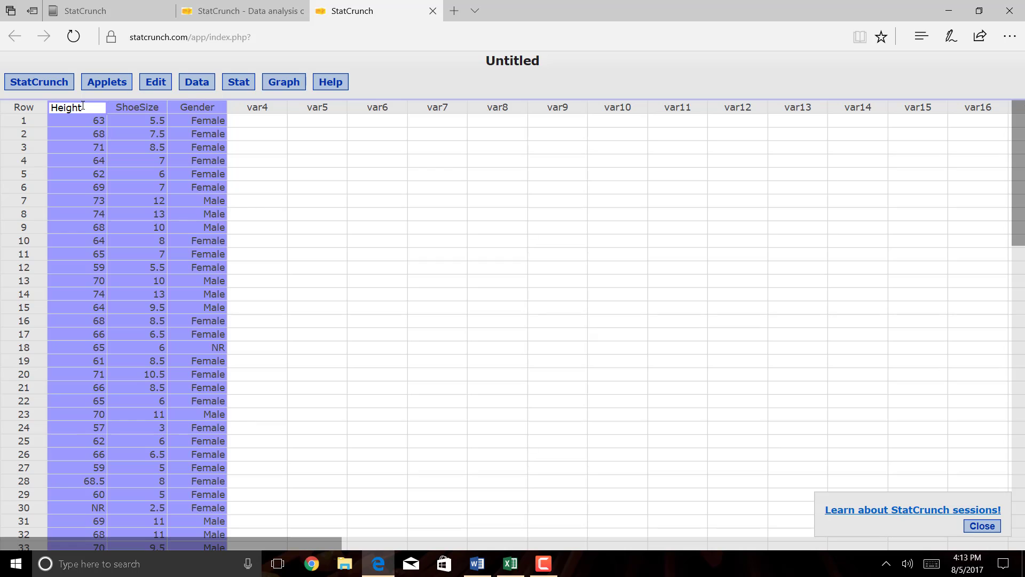
left_click(114, 332)
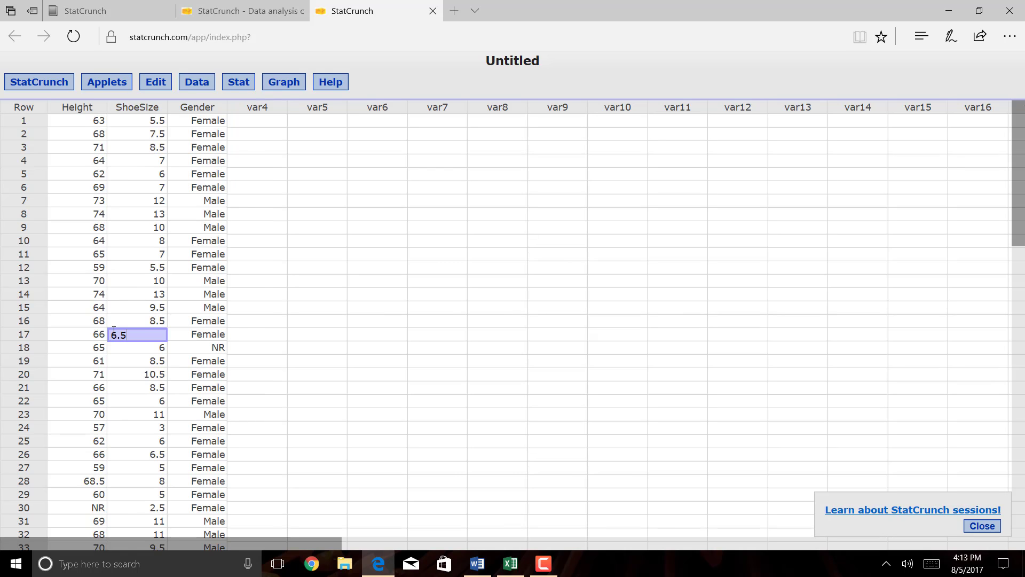
key("Left")
key("Down")
key("Down")
key("Down")
key("Down")
key("Down")
key("Down")
key("Down")
key("Down")
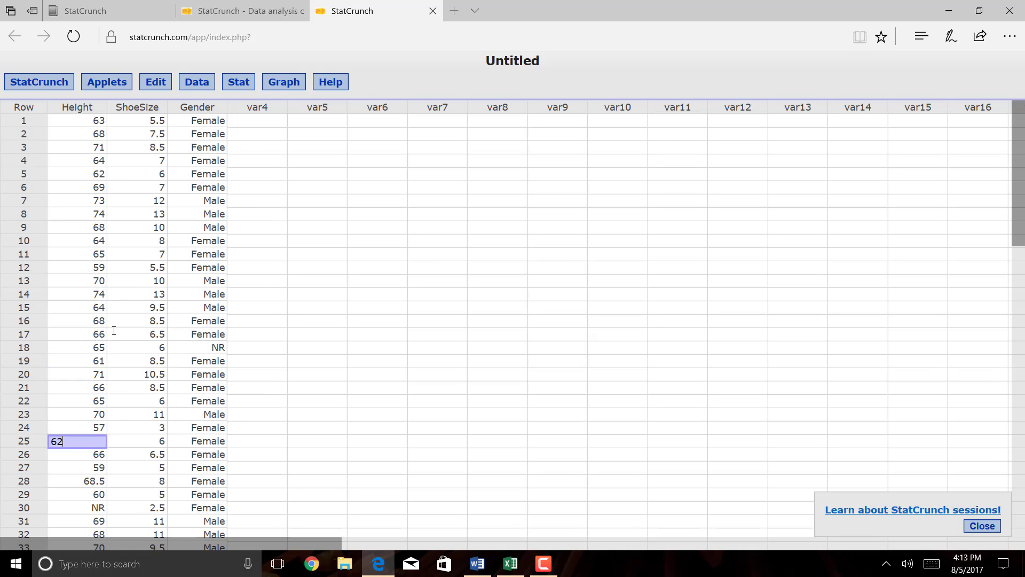
key("Down")
key("Down")
key("Down")
key("Down")
key("Right")
key("Right")
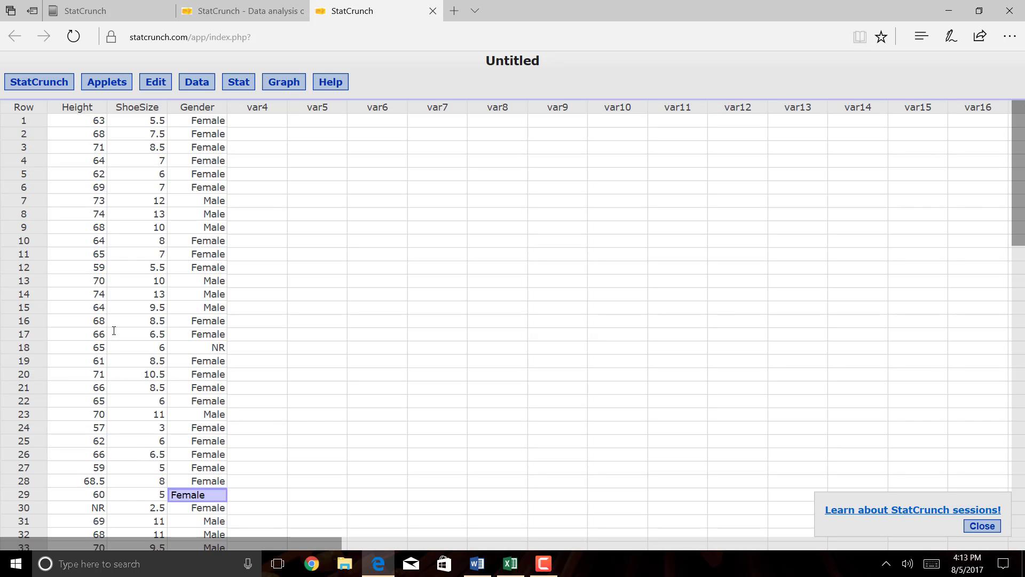
key("Left")
key("Up")
key("Up")
key("Up")
key("Up")
key("Up")
key("Up")
key("Up")
key("Up")
key("Up")
key("Up")
key("Up")
key("Up")
key("Up")
key("Up")
key("Up")
key("Up")
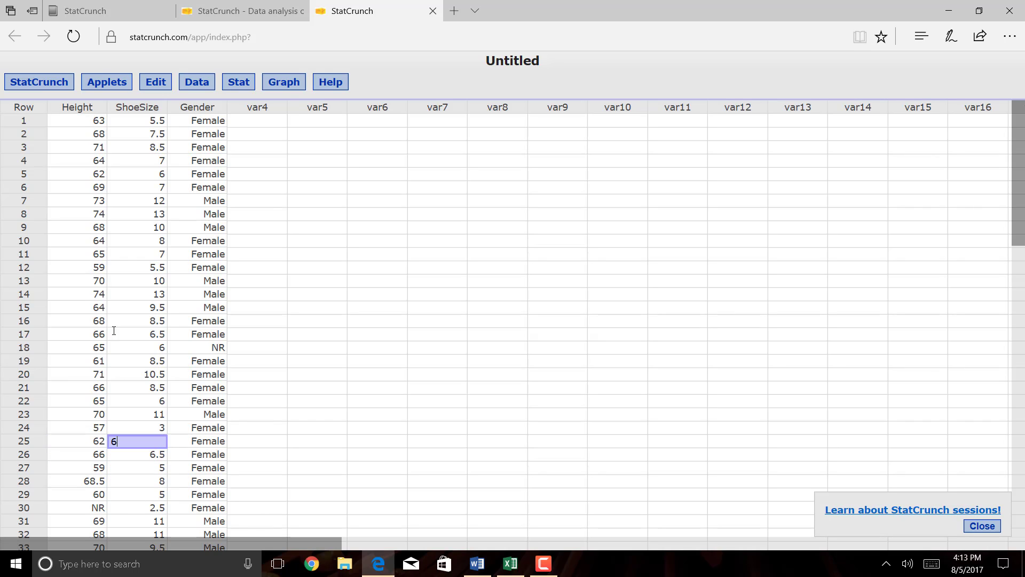
key("Up")
key("Up")
key("Up")
key("Up")
key("Up")
key("Up")
key("Up")
key("Up")
key("Up")
key("Up")
key("Up")
key("Up")
key("Up")
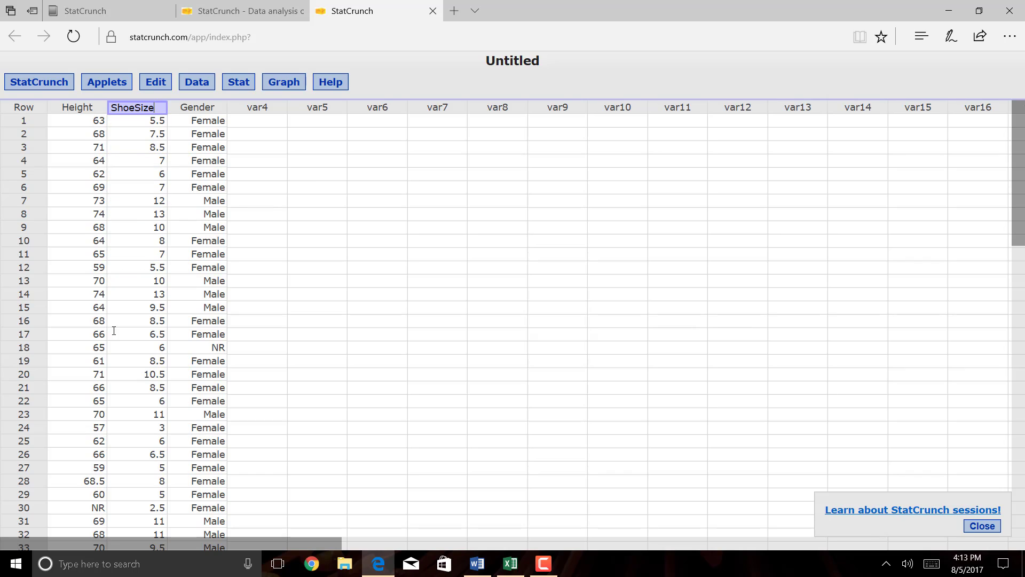
key("Left")
key("Right")
key("Right")
key("Right")
key("Left")
key("Down")
key("Down")
key("Down")
key("Down")
key("Down")
key("Down")
key("Down")
key("Down")
key("Down")
key("Down")
key("Down")
key("Down")
key("Down")
key("Down")
key("Down")
key("Down")
key("Down")
key("Down")
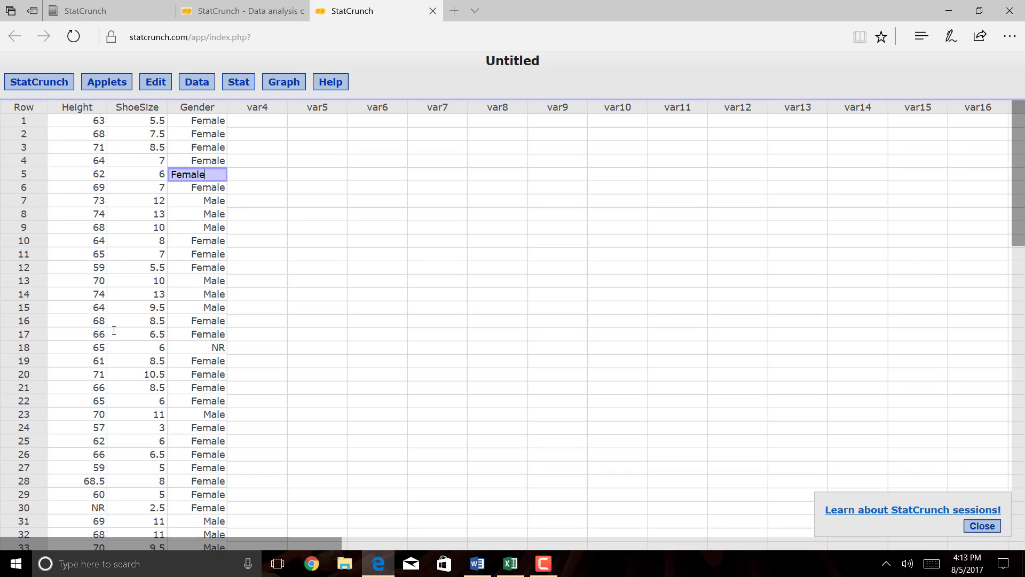
key("Left")
key("Left")
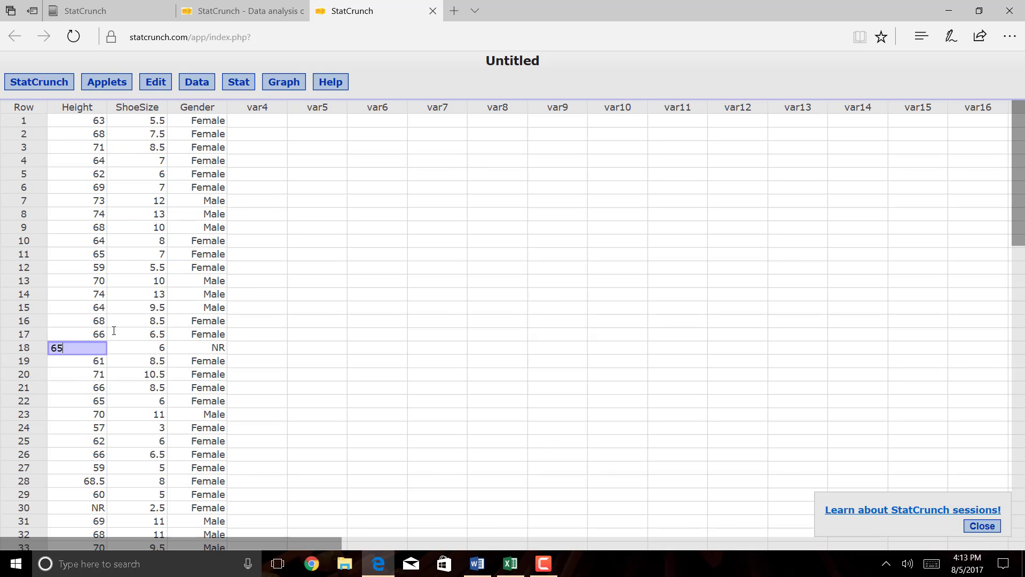
key("Down")
key("Down")
key("Down")
key("Down")
key("Down")
key("Down")
key("Down")
key("Down")
key("Down")
key("Down")
key("Down")
key("Down")
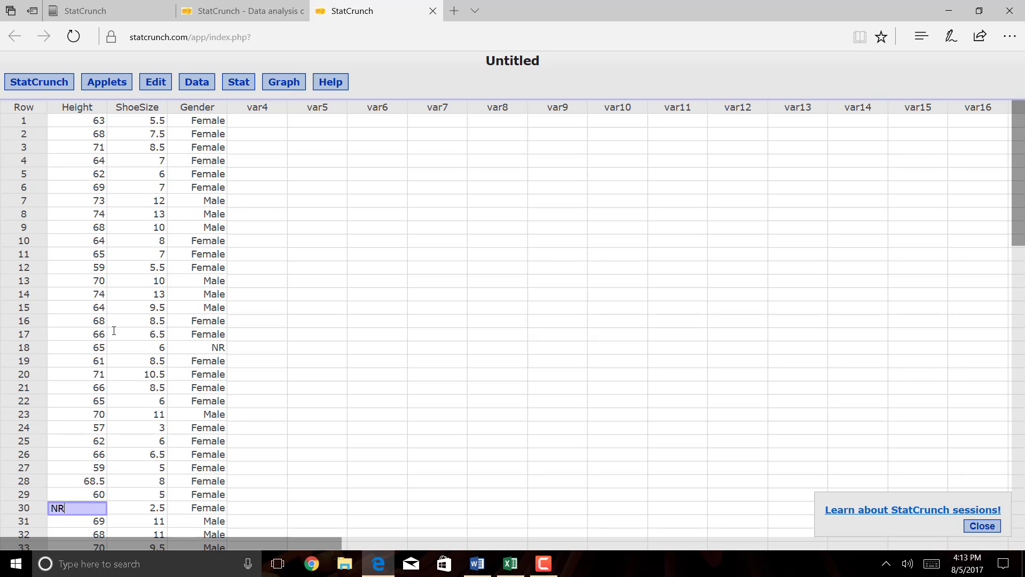
key("Right")
key("Right")
key("Up")
key("Up")
key("Up")
key("Up")
key("Up")
key("Up")
key("Up")
key("Up")
key("Up")
key("Up")
key("Up")
key("Up")
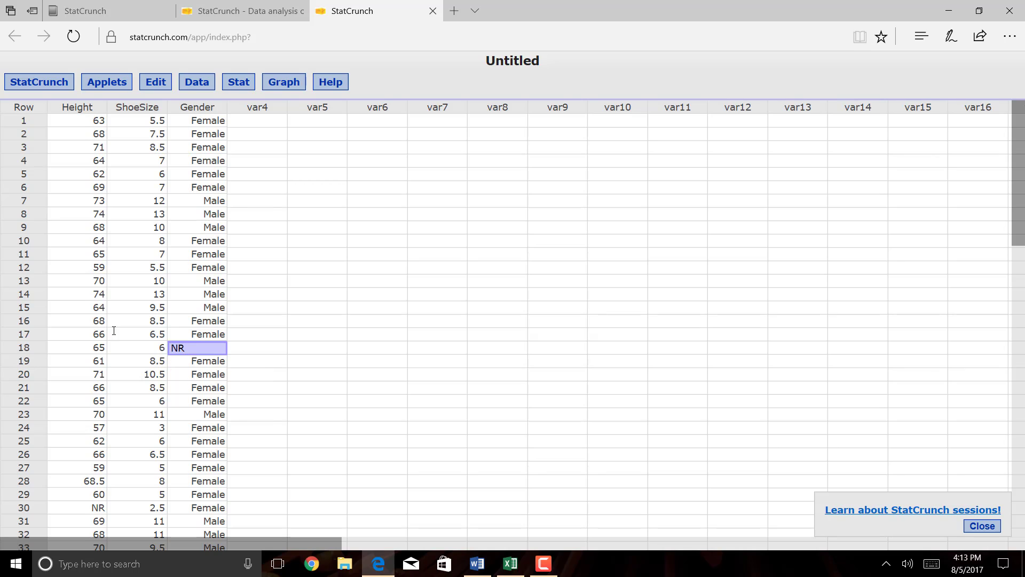
key("Left")
key("Down")
key("Down")
key("Left")
key("Down")
key("Down")
key("Down")
key("Down")
key("Down")
key("Down")
key("Down")
key("Down")
key("Down")
key("Down")
key("Up")
key("Up")
key("Up")
key("Up")
key("Up")
key("Up")
key("Up")
key("Up")
key("Up")
key("Up")
key("Up")
key("Up")
key("Right")
key("Right")
key("Left")
key("Left")
key("Left")
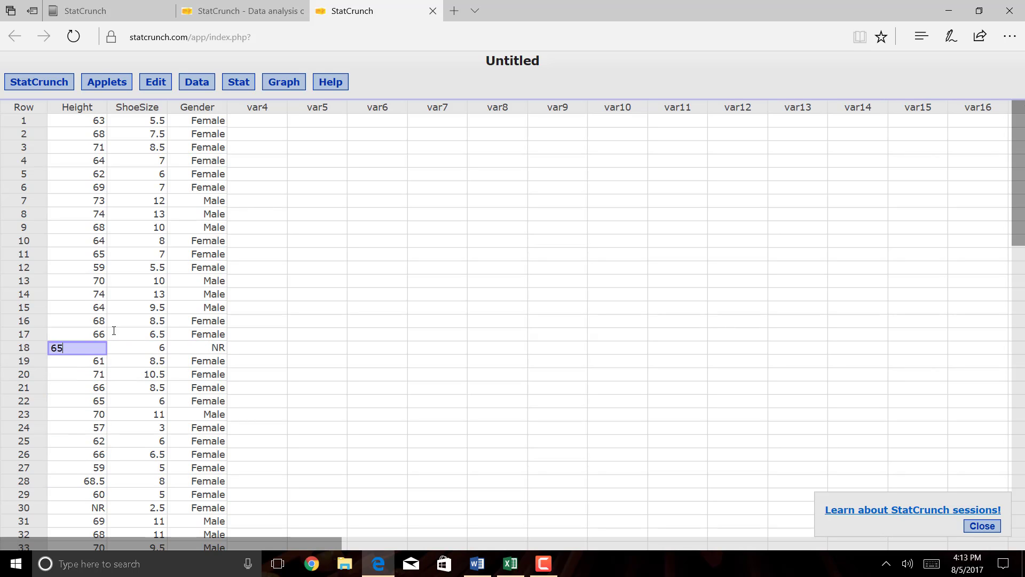
key("Right")
key("Down")
key("Down")
key("Down")
key("Down")
key("Down")
key("Down")
key("Down")
key("Down")
key("Down")
key("Down")
key("Down")
key("Left")
key("Down")
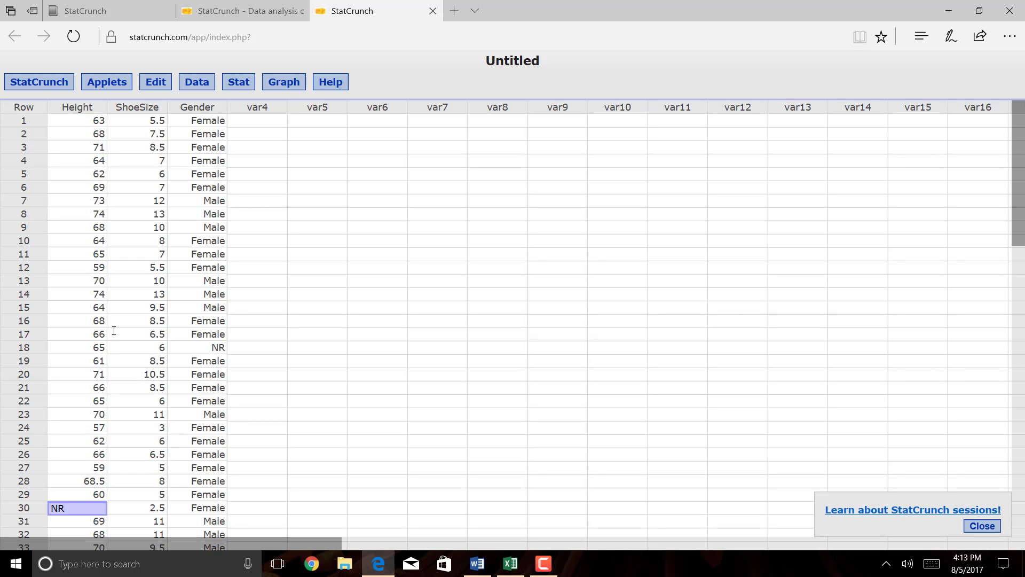
key("Right")
key("Right")
key("Right")
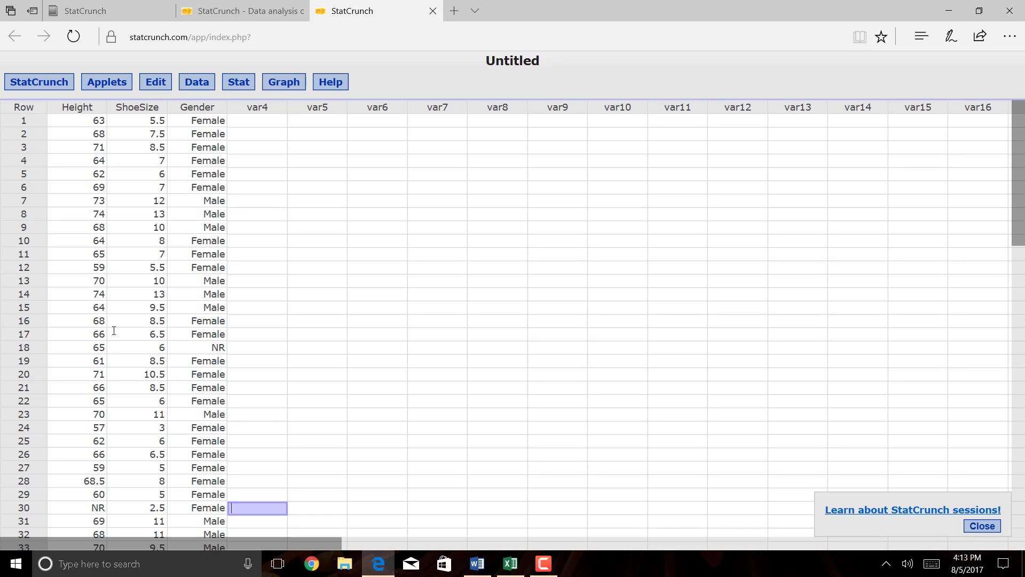
key("Left")
key("Left")
key("Left")
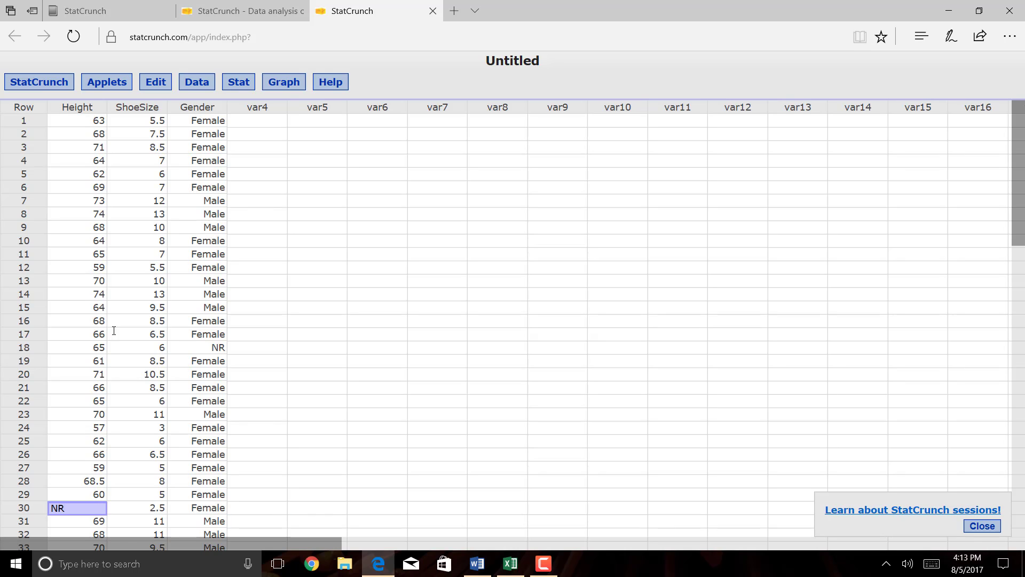
key("Right")
key("Right")
key("Right")
key("Left")
key("Left")
key("Left")
key("Right")
key("Right")
key("Left")
key("Left")
key("Right")
key("Left")
key("Right")
key("Left")
key("Right")
key("Right")
key("Right")
key("Up")
key("Up")
key("Up")
key("Up")
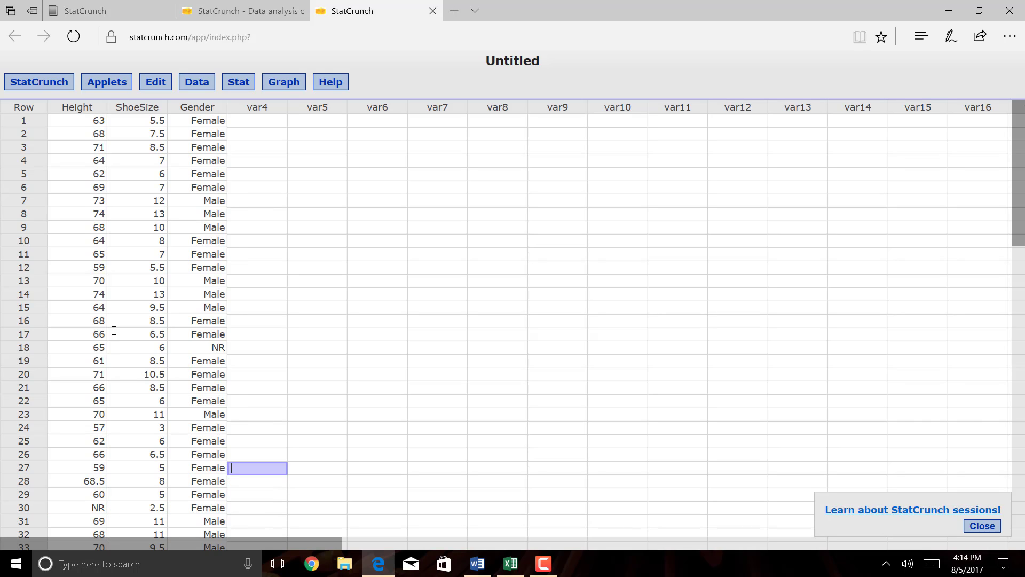
key("Left")
key("Up")
key("Up")
key("Up")
key("Up")
key("Up")
key("Up")
key("Up")
key("Up")
key("Up")
key("Up")
key("Up")
key("Up")
key("Up")
key("Up")
key("Up")
key("Up")
key("Up")
key("Up")
key("Up")
key("Up")
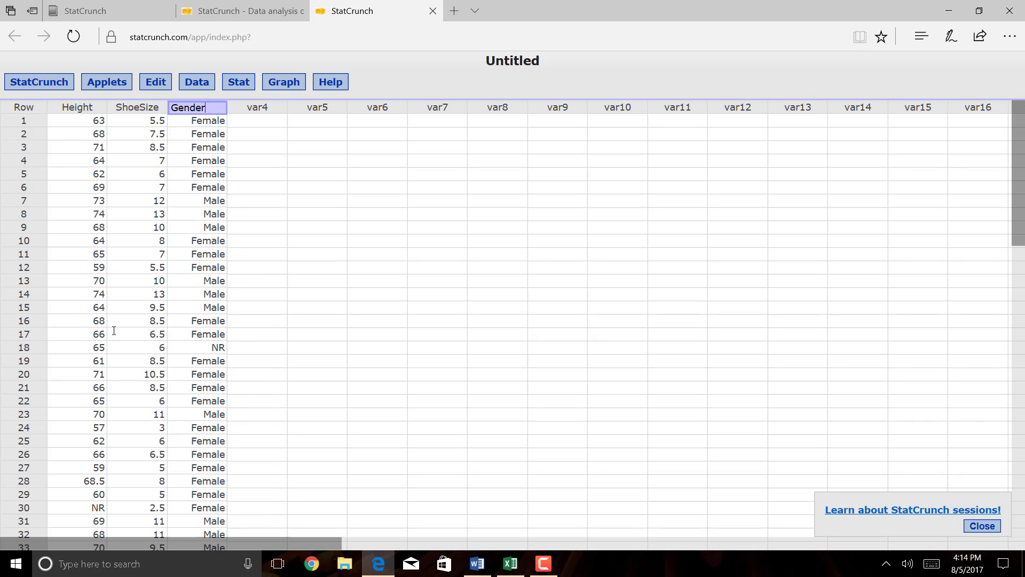
key("Left")
key("Left")
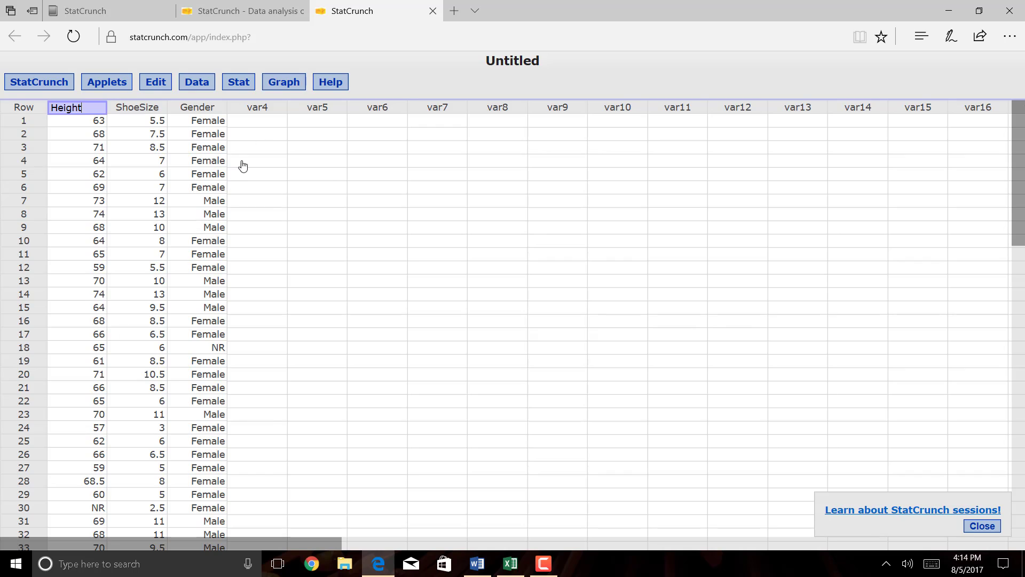
- Start a scatter plot with Height as X, ShoeSize as Y, and points grouped by Gender
left_click(283, 85)
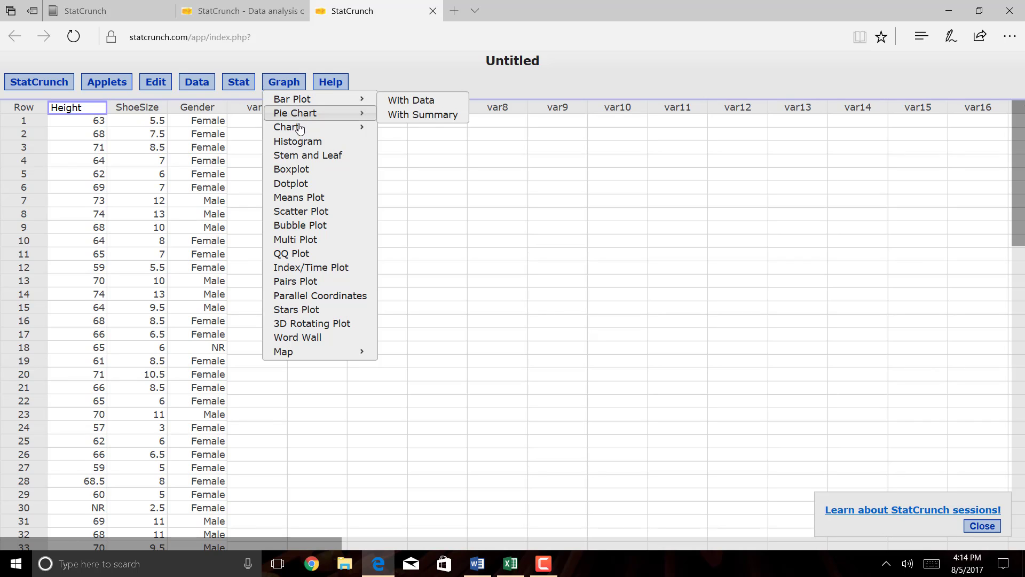
left_click(300, 212)
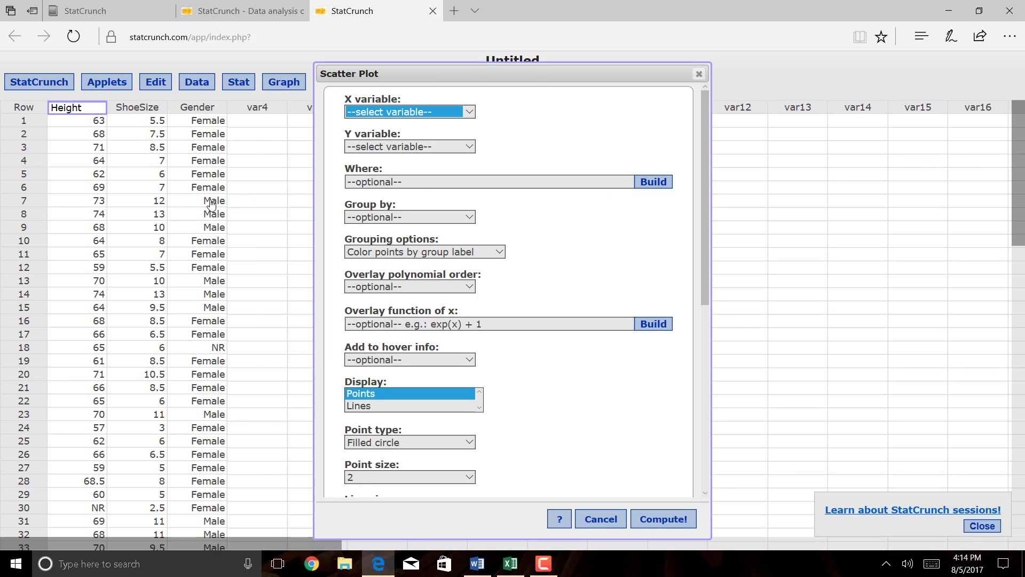
left_click(456, 113)
left_click(446, 123)
left_click(438, 148)
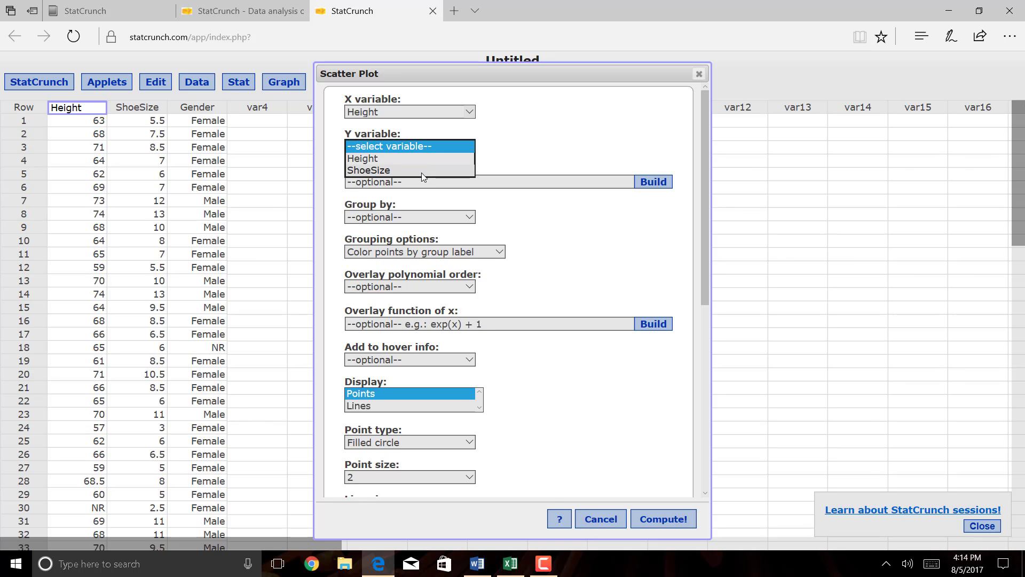
left_click(421, 170)
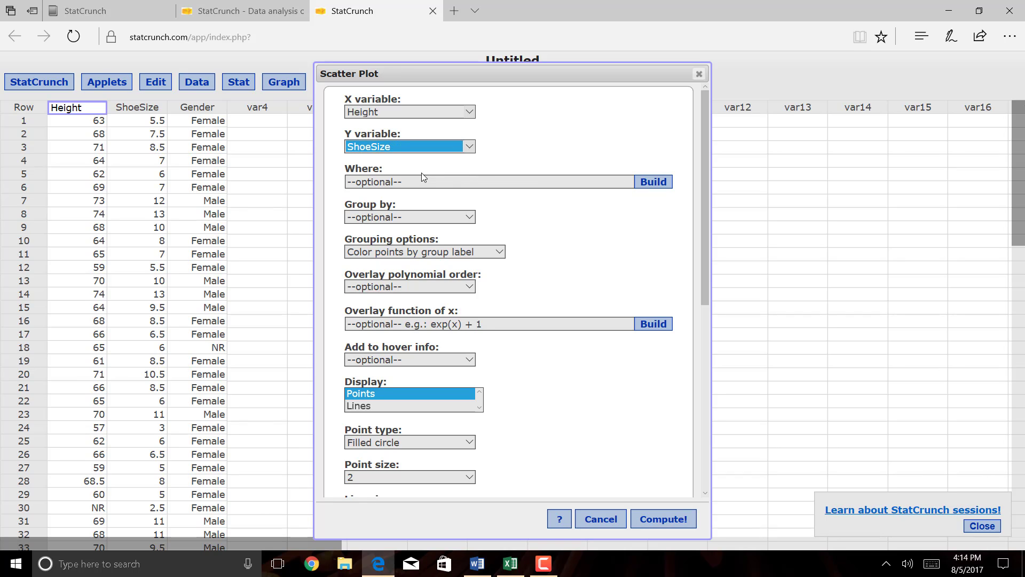
left_click(426, 220)
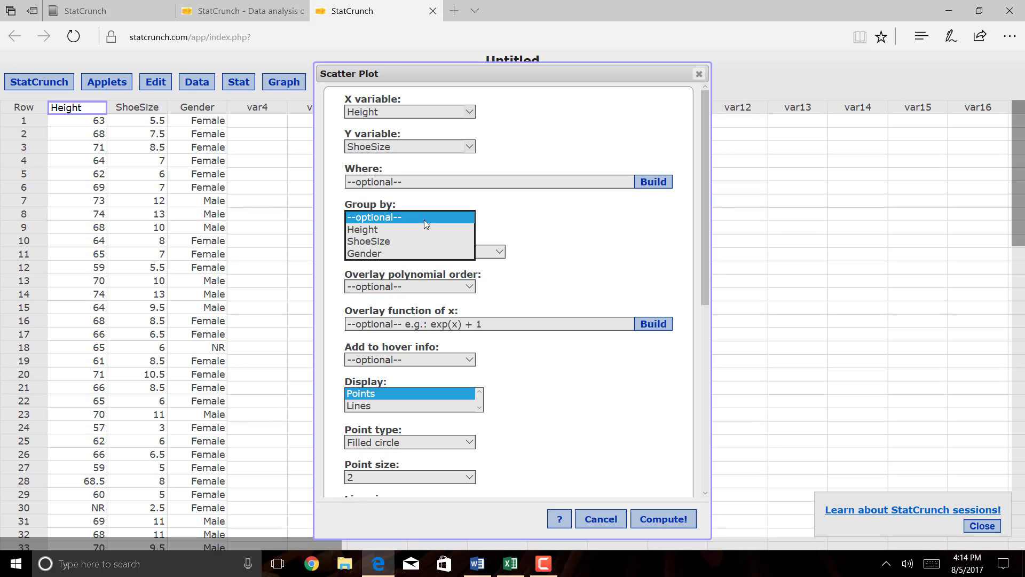
left_click(408, 254)
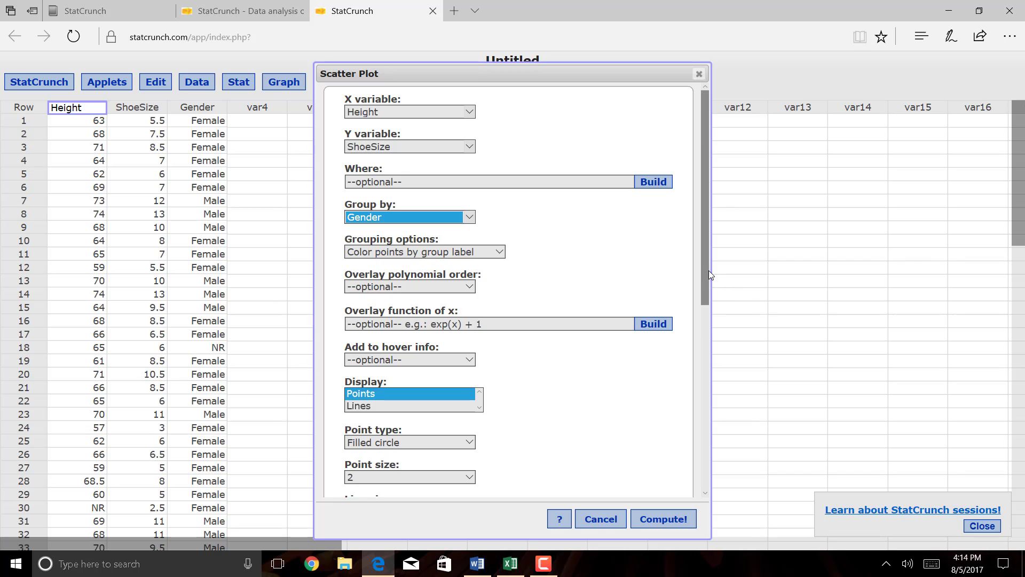
- Label the axes 'Height (inches)' and 'Shoe Size (US Male)', title it 'Scatter Plot of Shoe Size Data', and compute
left_click_drag(709, 270, 707, 434)
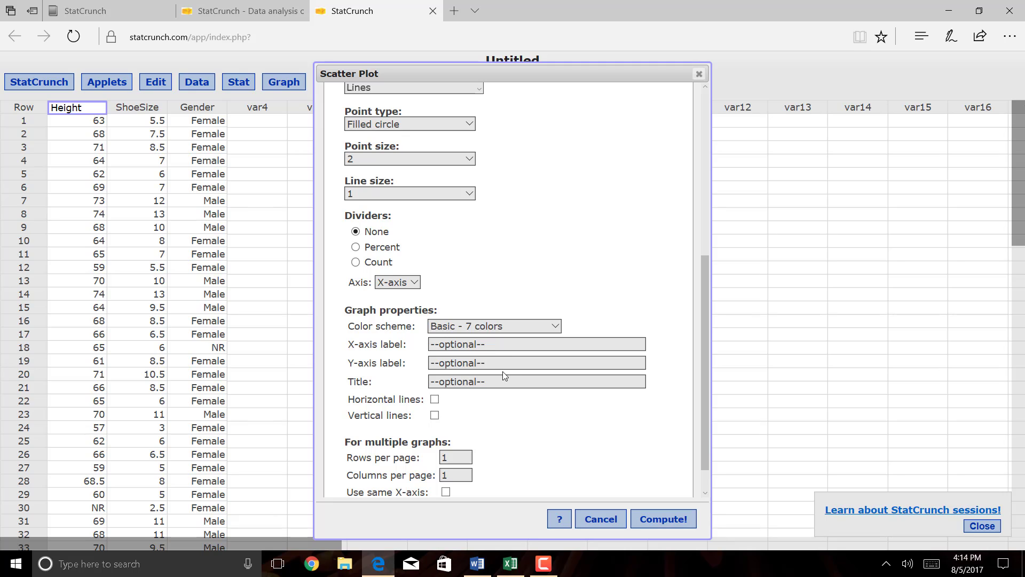
left_click(490, 344)
type("Height (inches)")
left_click(490, 362)
type("Shoe Siz")
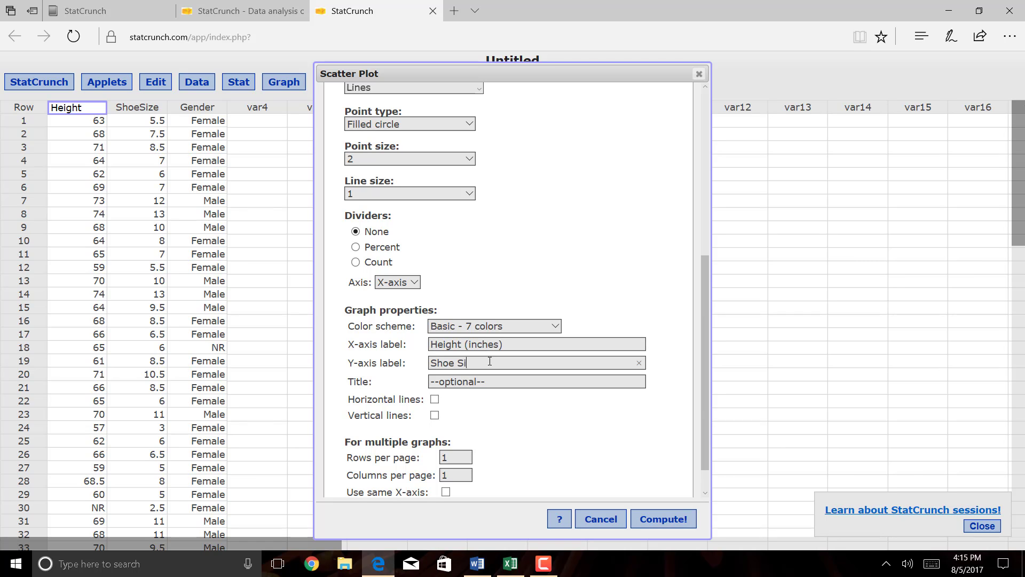
type("e (US Male)")
left_click_drag(705, 326, 708, 360)
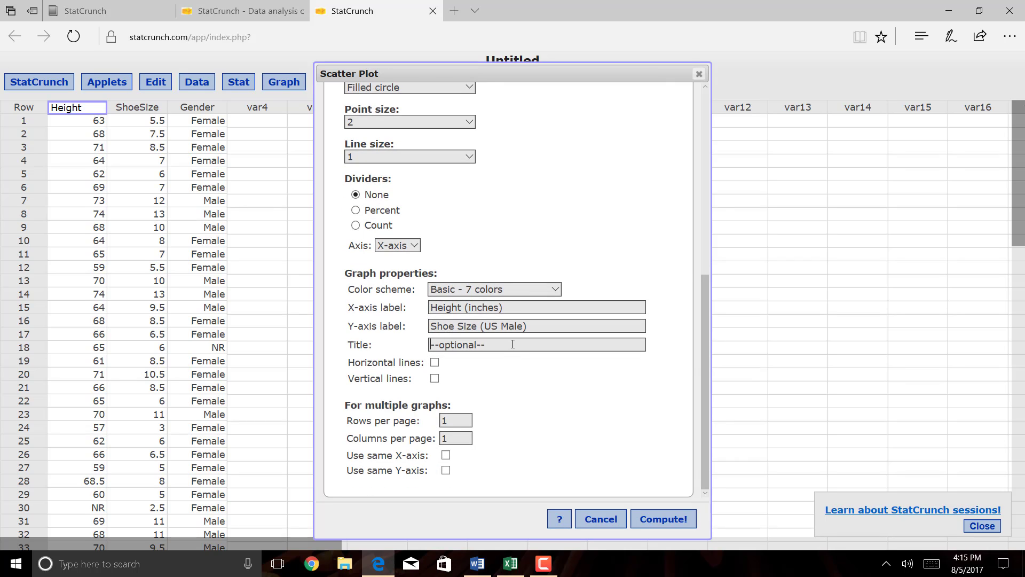
type("Scatter Plot of Shoe Size Data")
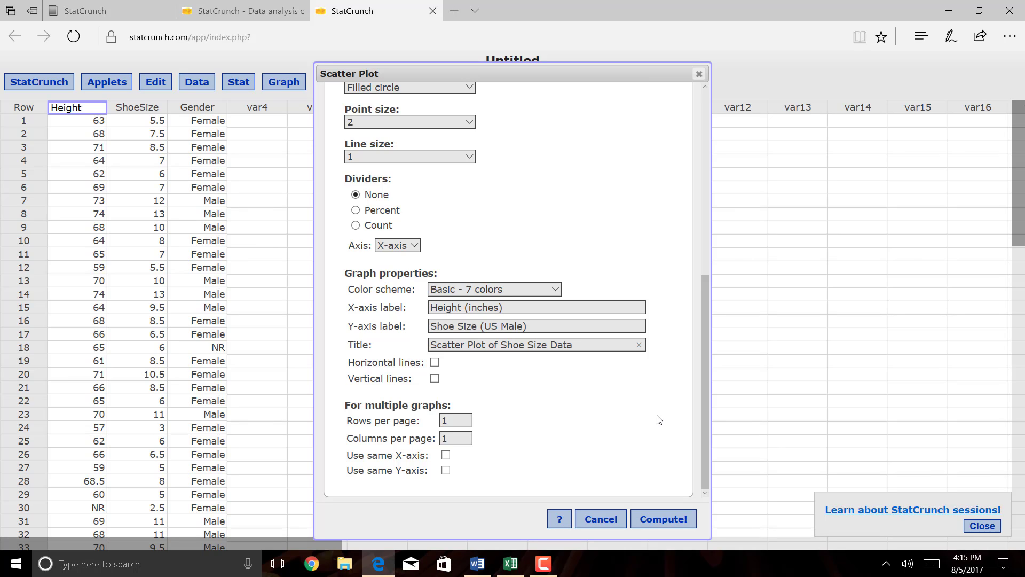
left_click(656, 519)
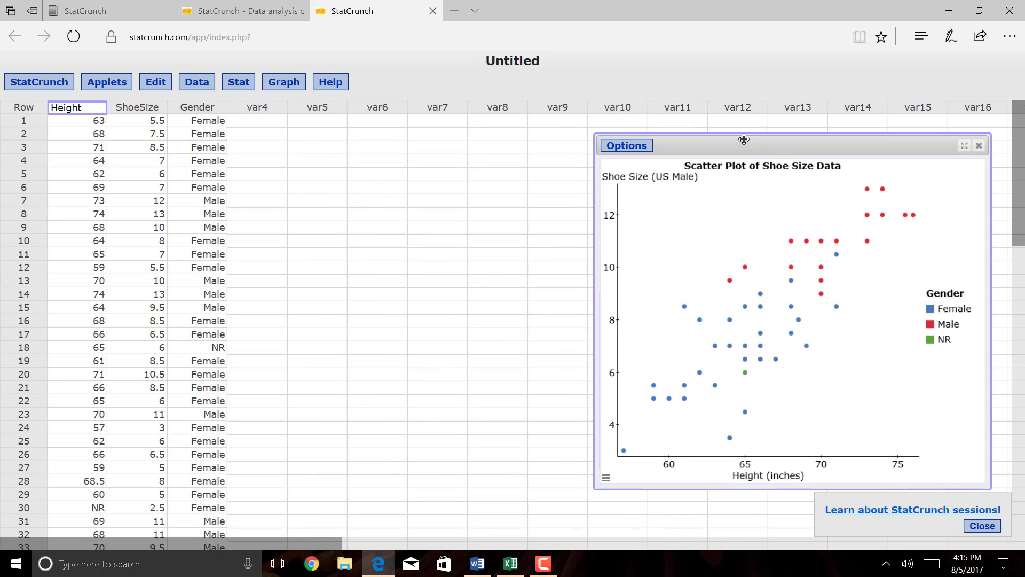
- Drag the scatter plot window to the centre of the data sheet
left_click_drag(744, 140, 436, 122)
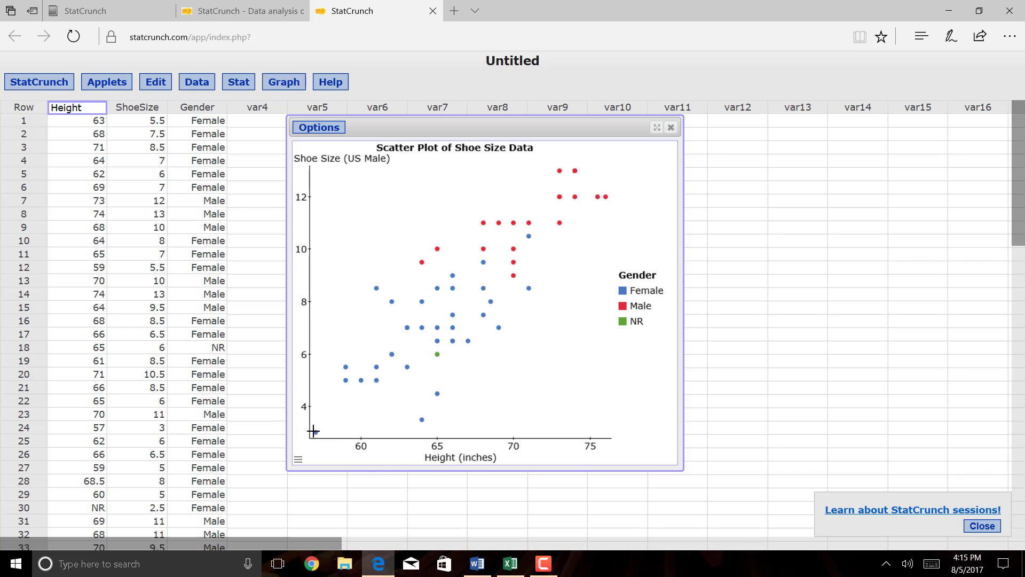
mouse_move(316, 431)
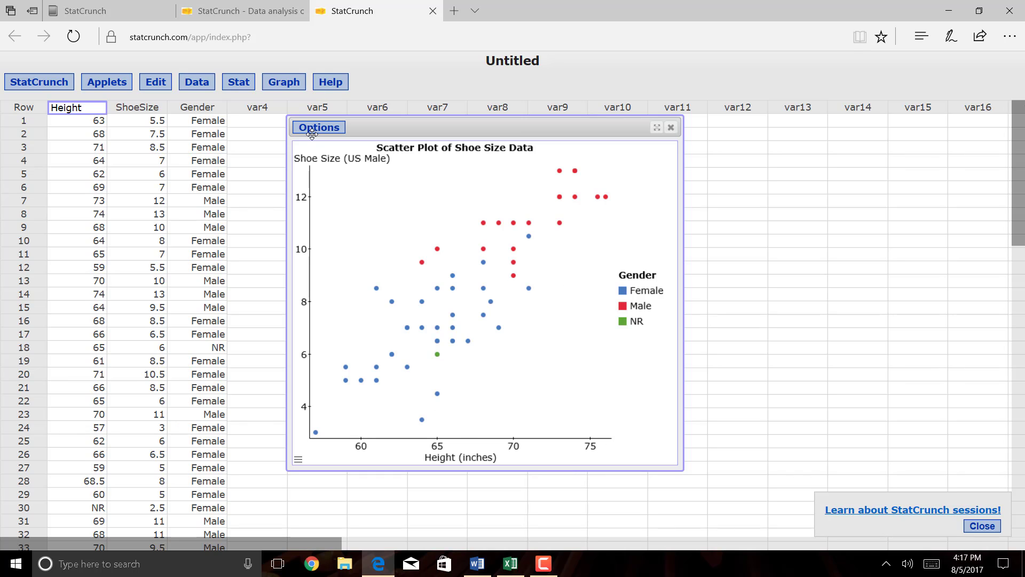
- Copy the scatter plot image via Options > Copy and bring up the blank Word document
left_click(320, 130)
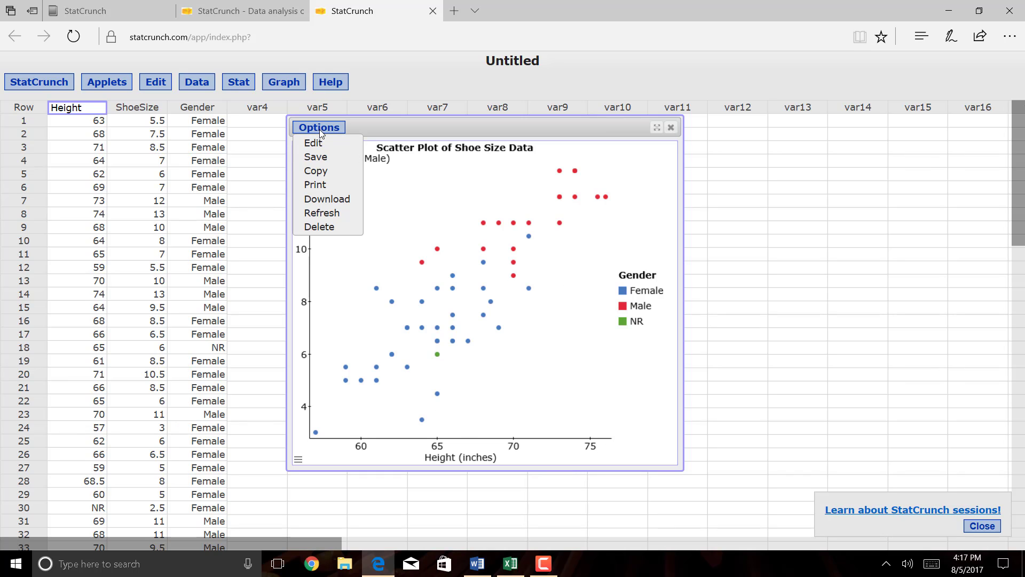
left_click(319, 172)
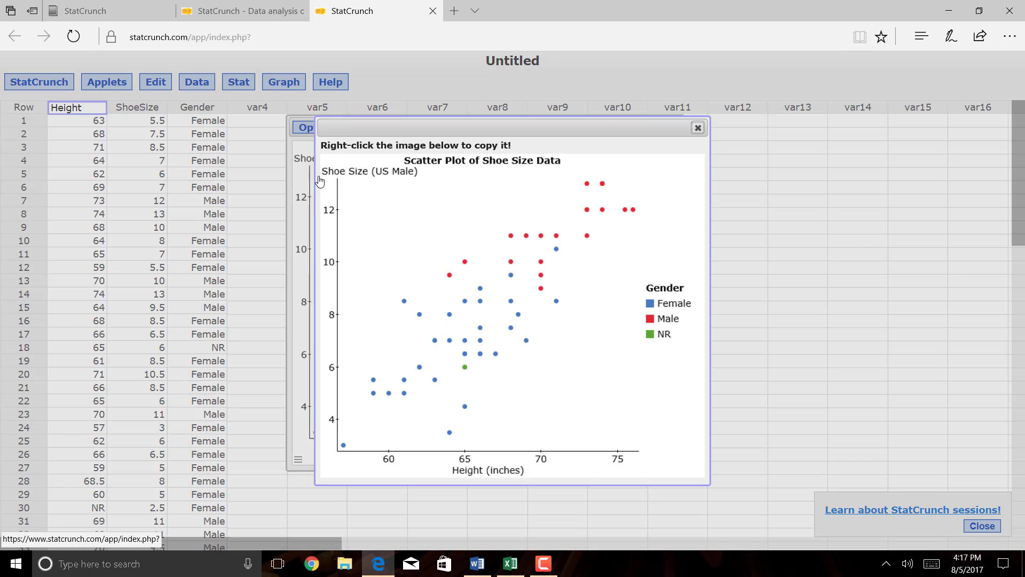
right_click(574, 295)
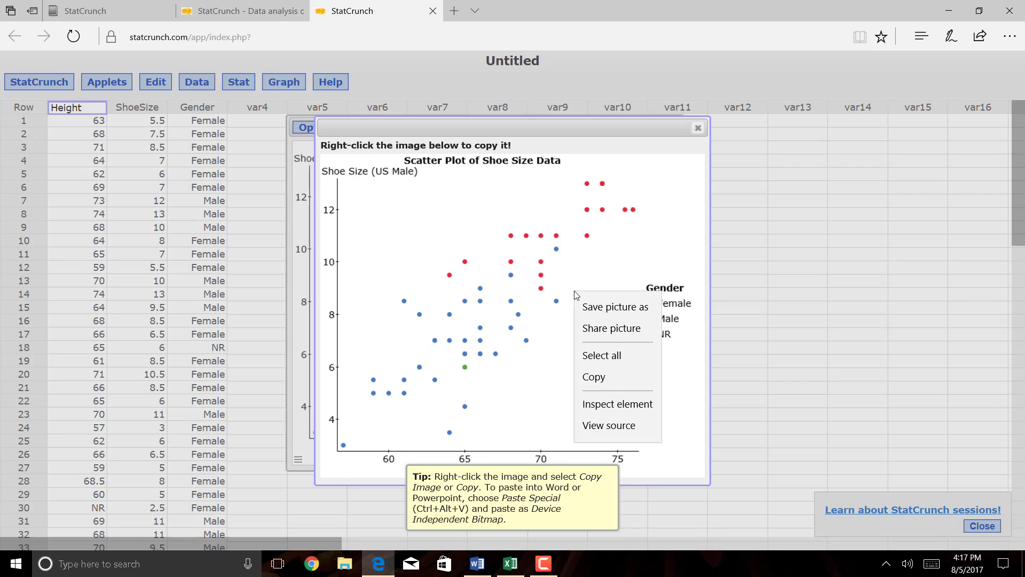
left_click(588, 383)
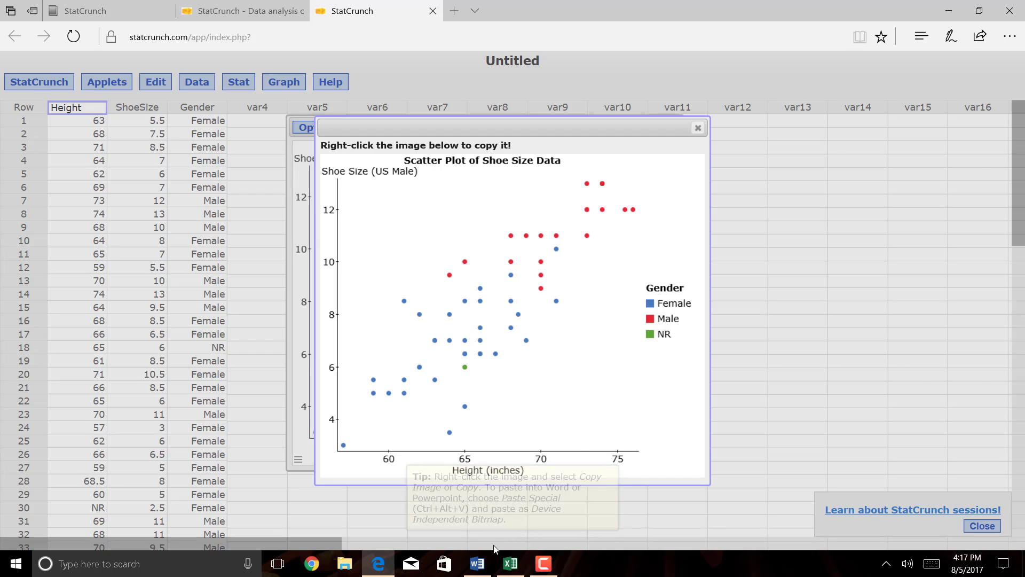
left_click(477, 564)
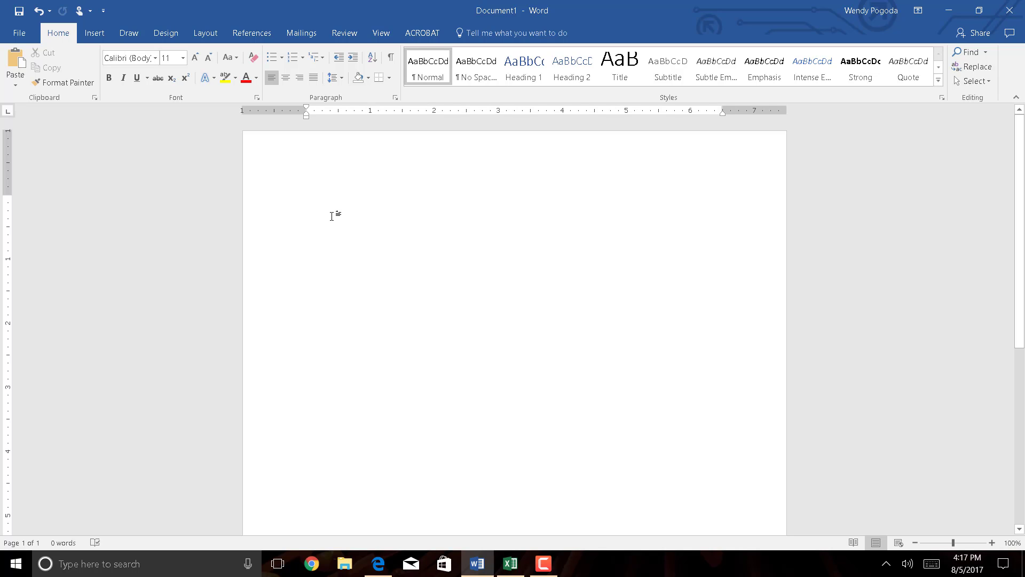
- Paste the scatter plot into Word as a Device Independent Bitmap, followed by a new line
key("ctrl+alt+v")
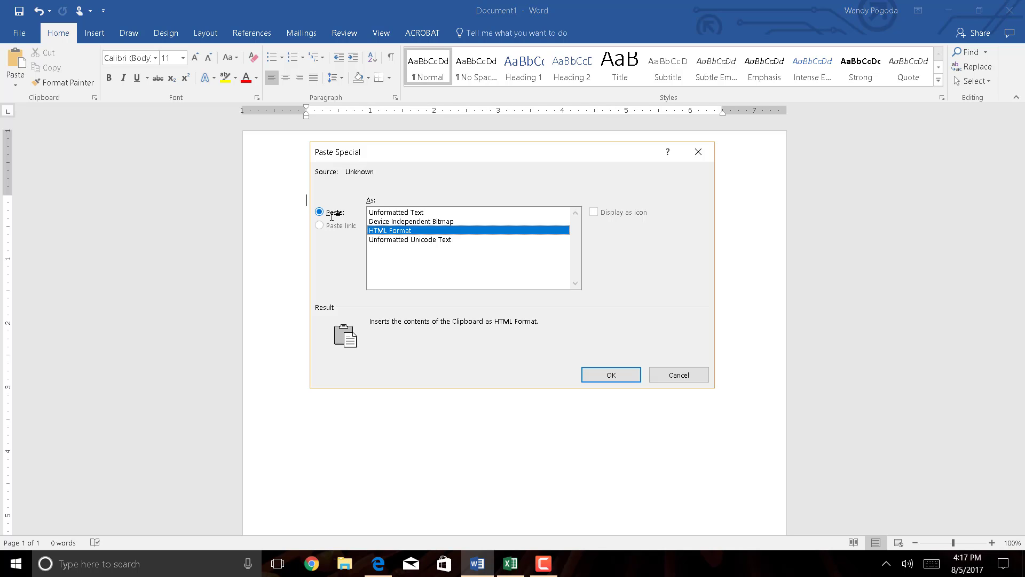
left_click(465, 222)
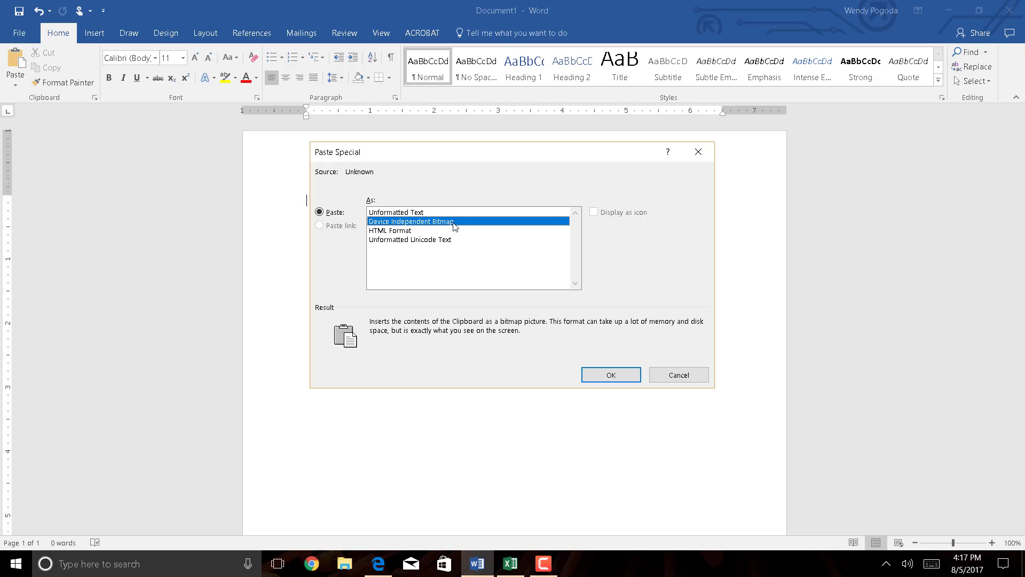
left_click(614, 375)
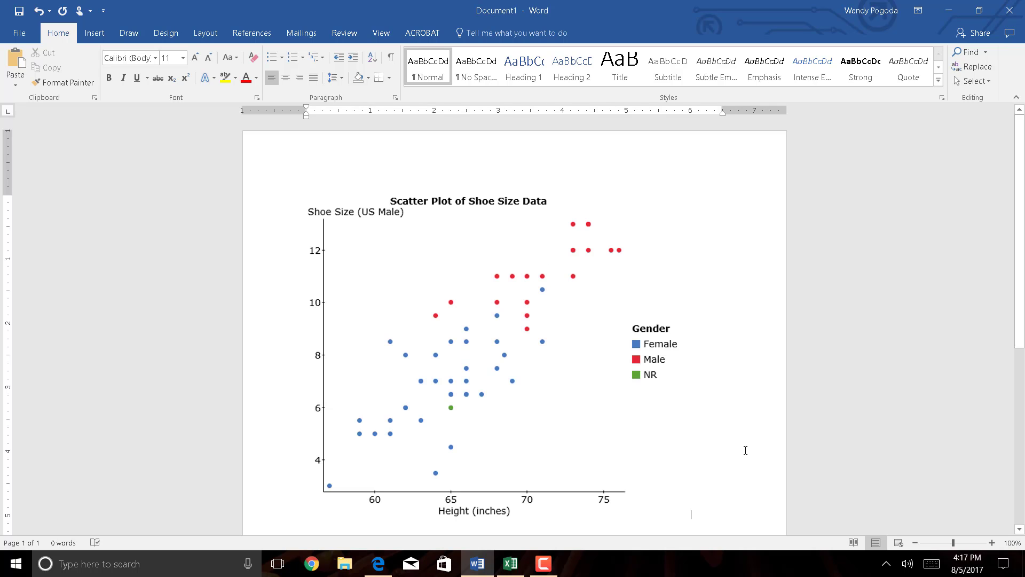
key("Return")
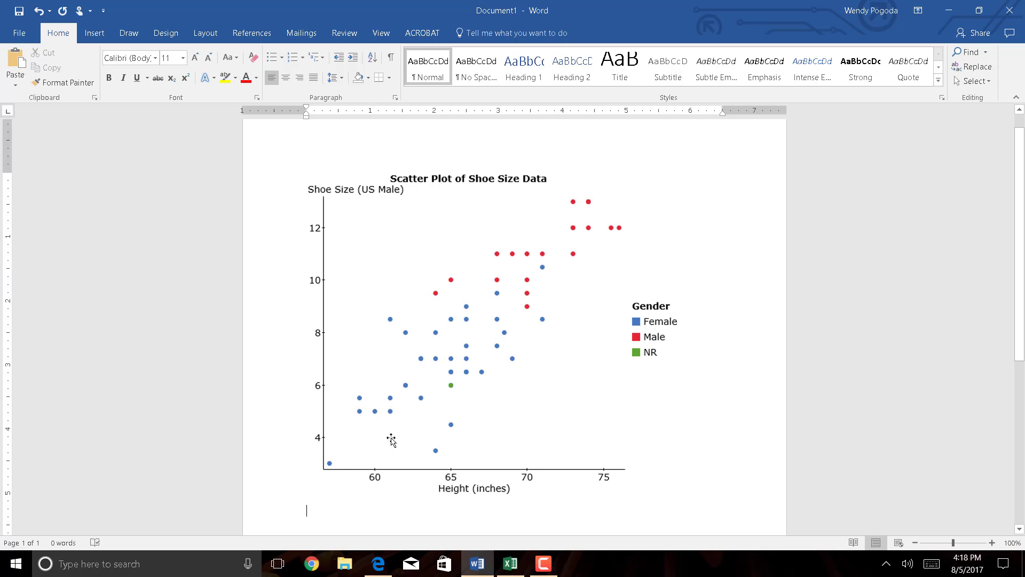
- Back in StatCrunch, close the copy-image popup and the scatter plot window
left_click(377, 563)
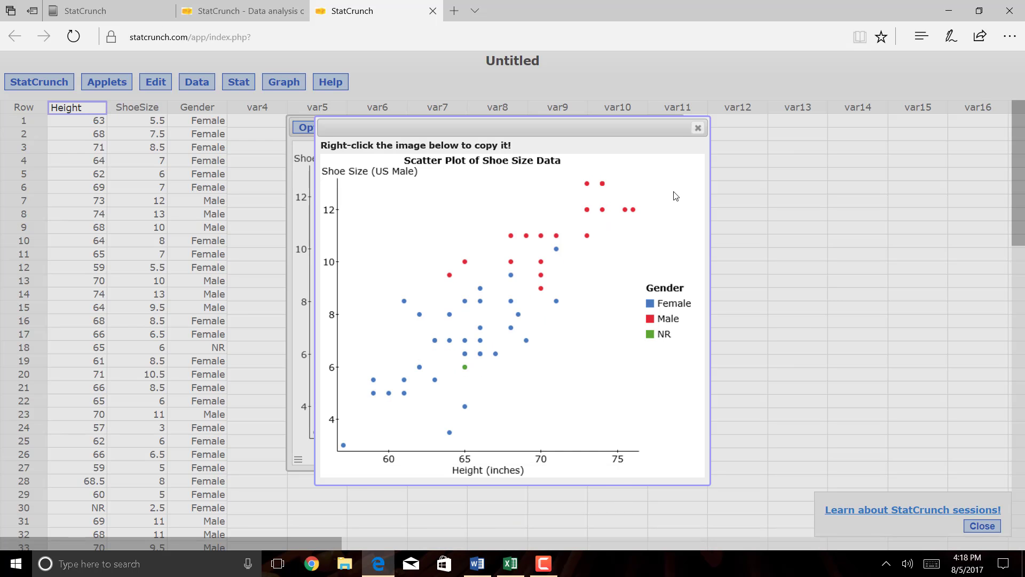
left_click(698, 127)
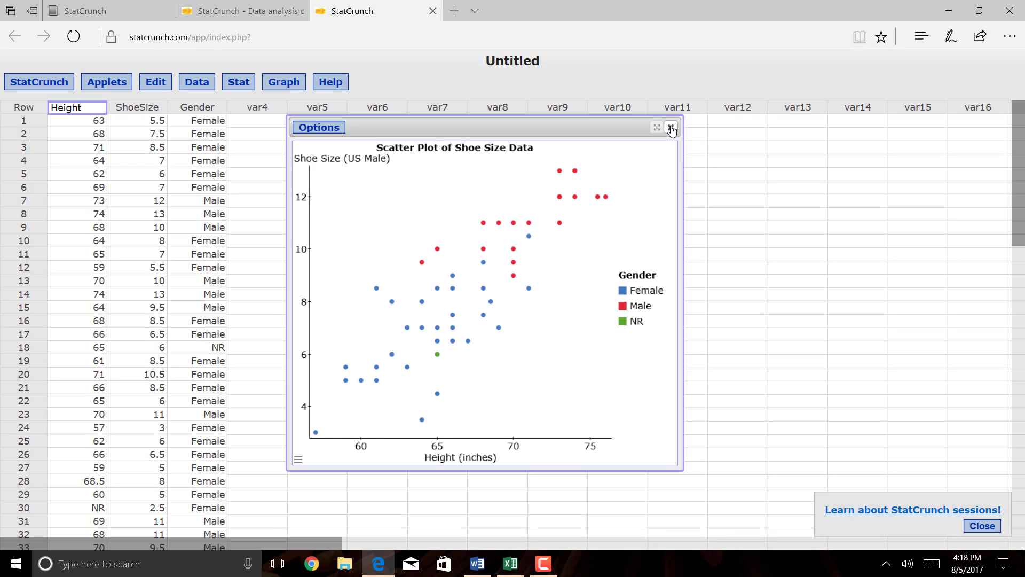
left_click(671, 127)
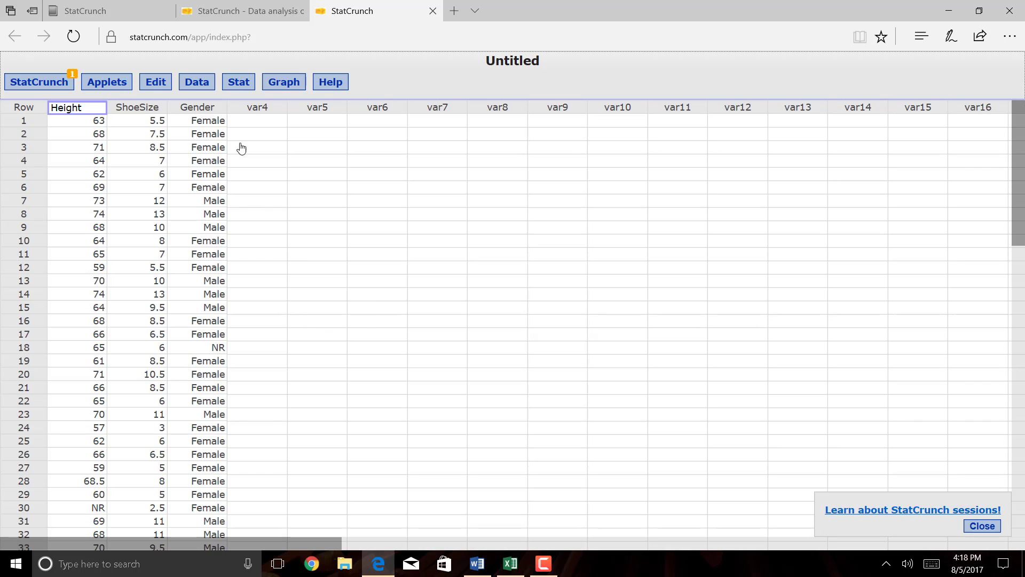
- Set up Stat > Regression > Simple Linear with Height as X, ShoeSize as Y, keeping hypothesis tests
left_click(238, 84)
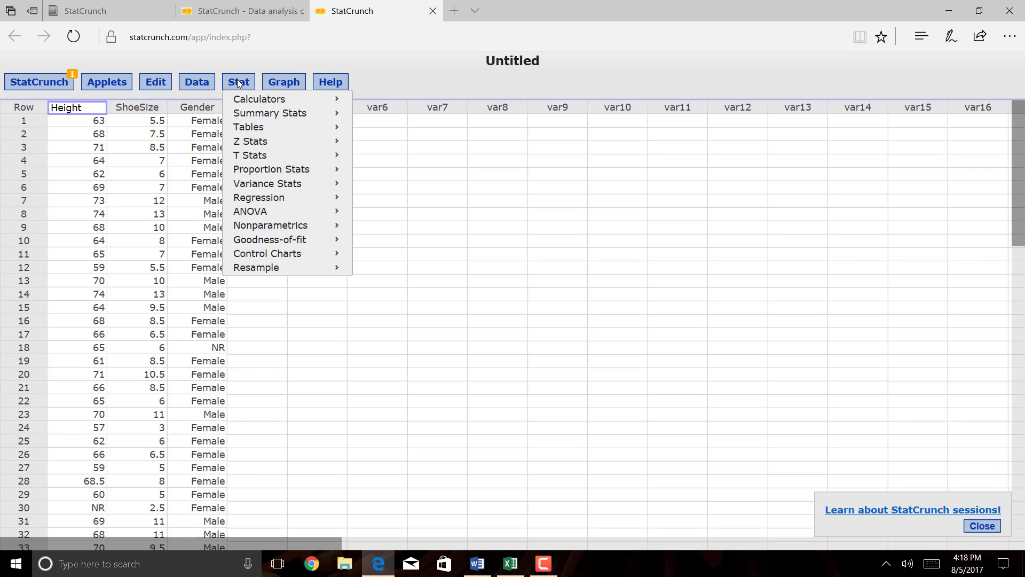
mouse_move(251, 202)
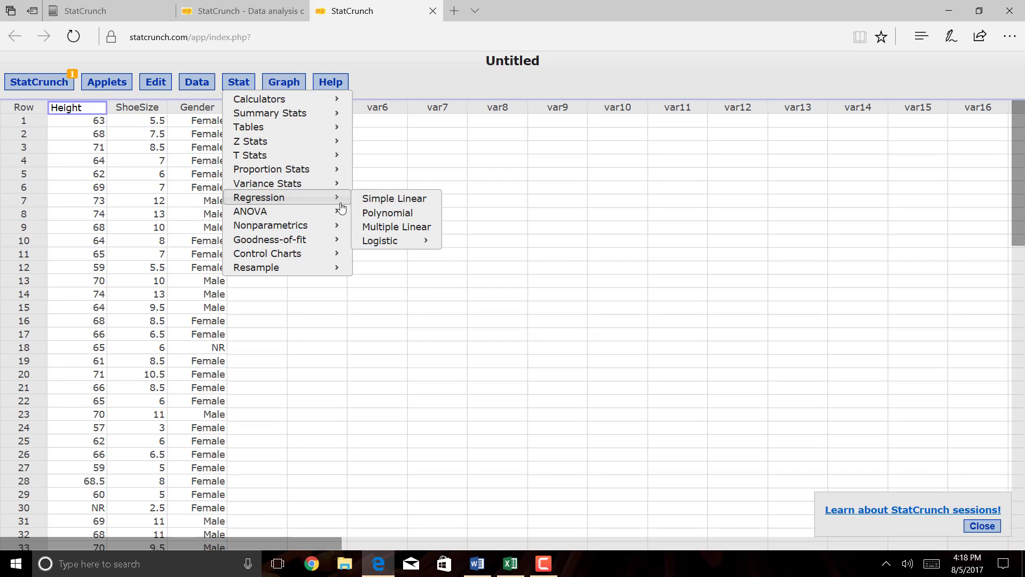
left_click(376, 202)
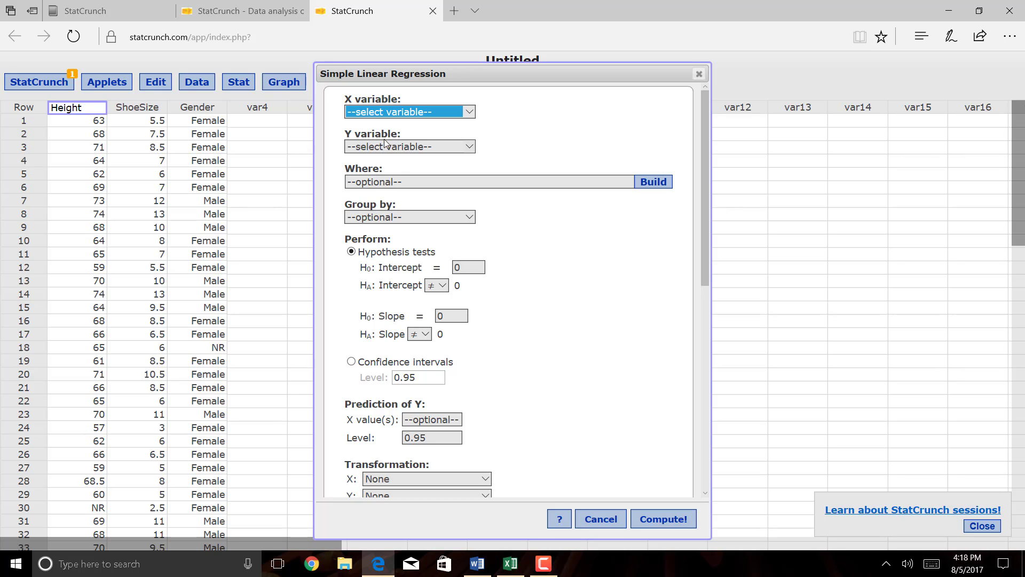
left_click(375, 110)
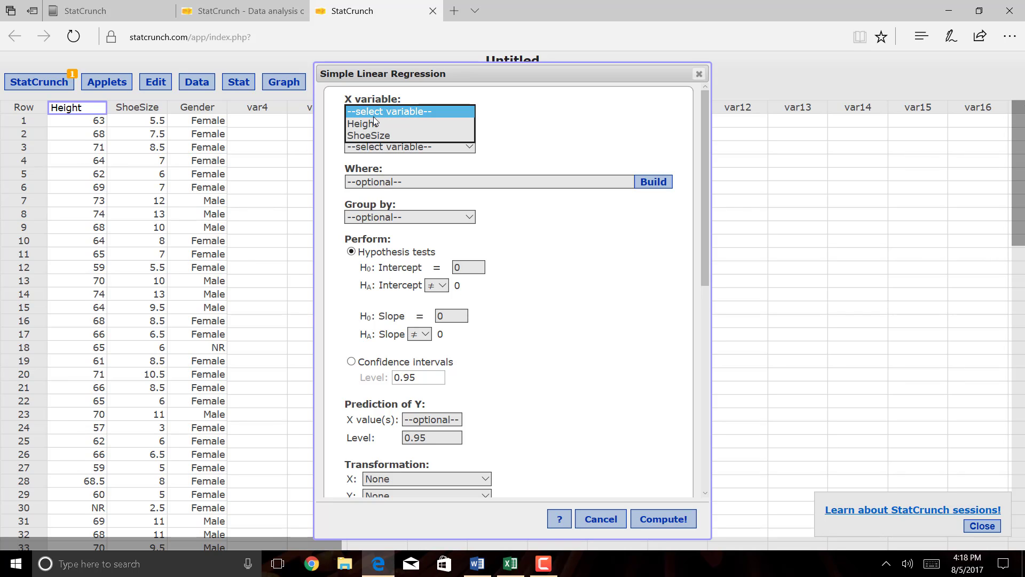
left_click(373, 123)
left_click(388, 147)
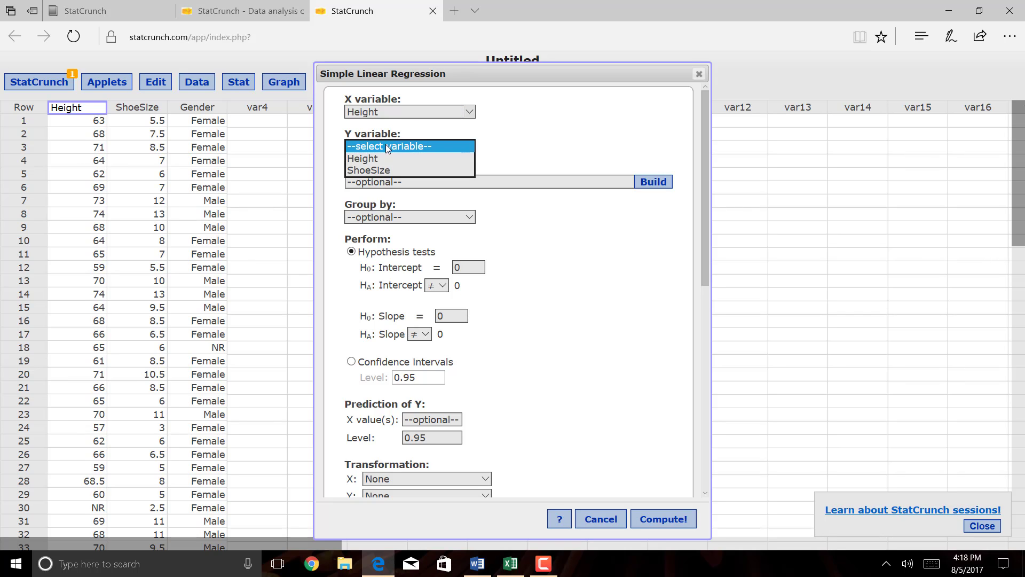
left_click(382, 170)
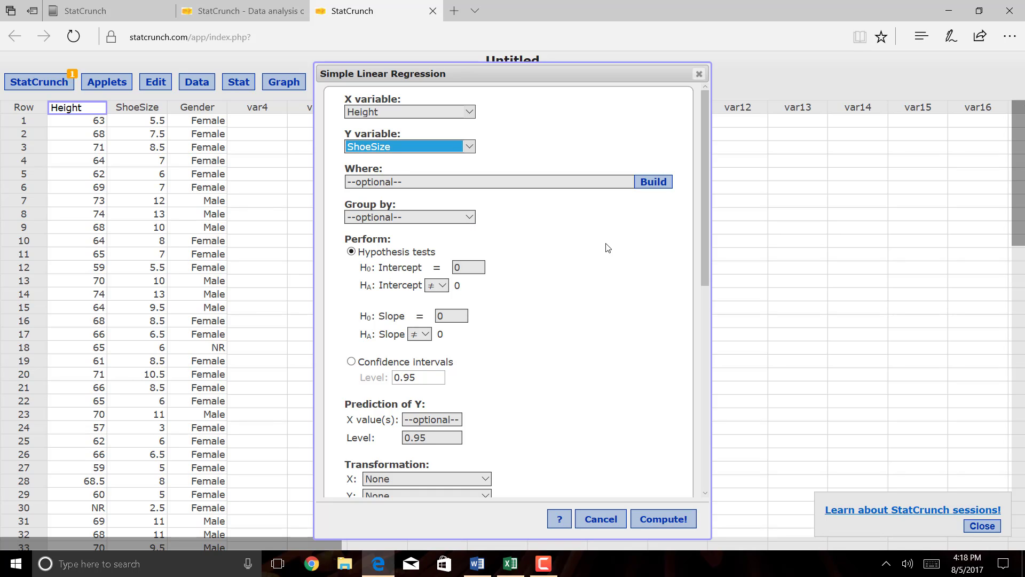
left_click_drag(709, 255, 708, 278)
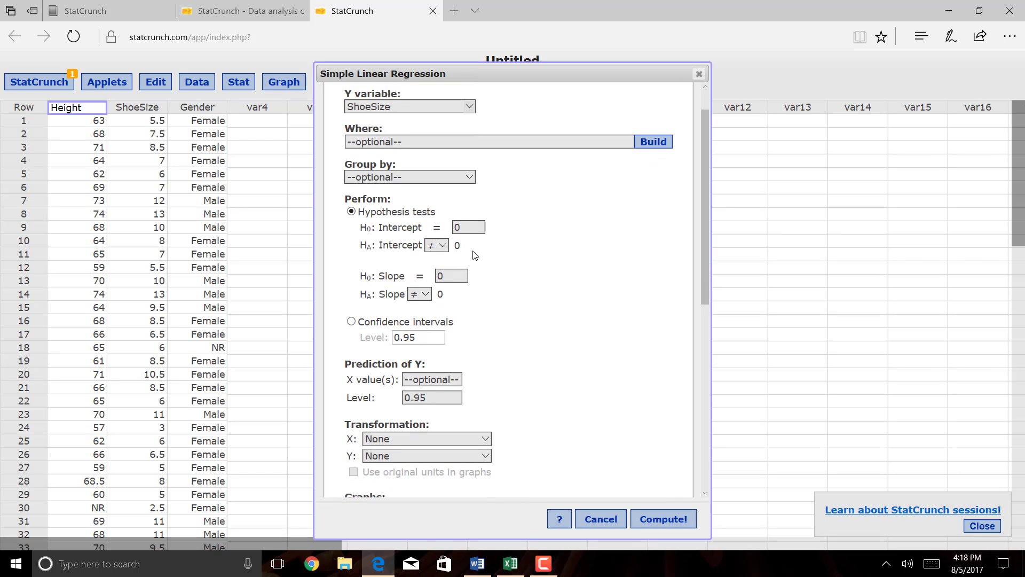
left_click(375, 323)
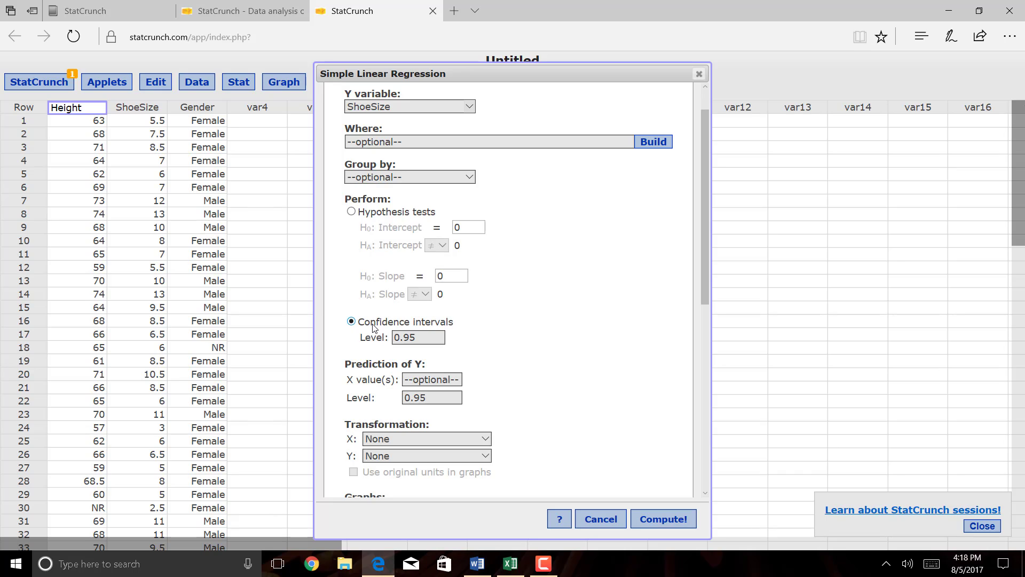
left_click(379, 215)
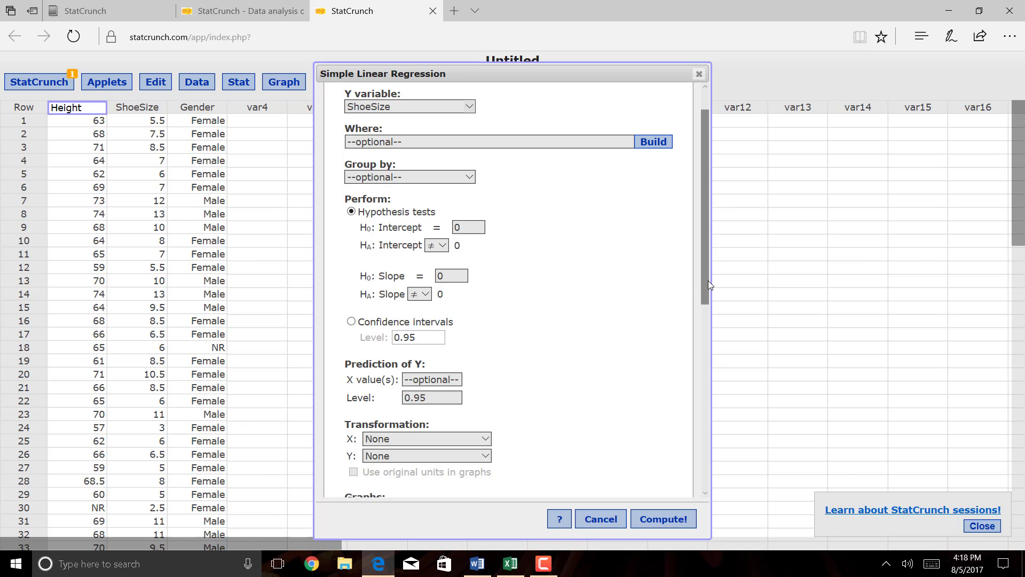
- Under Graphs, request only the Fitted line plot, leaving residual plots unselected
left_click_drag(708, 280, 707, 371)
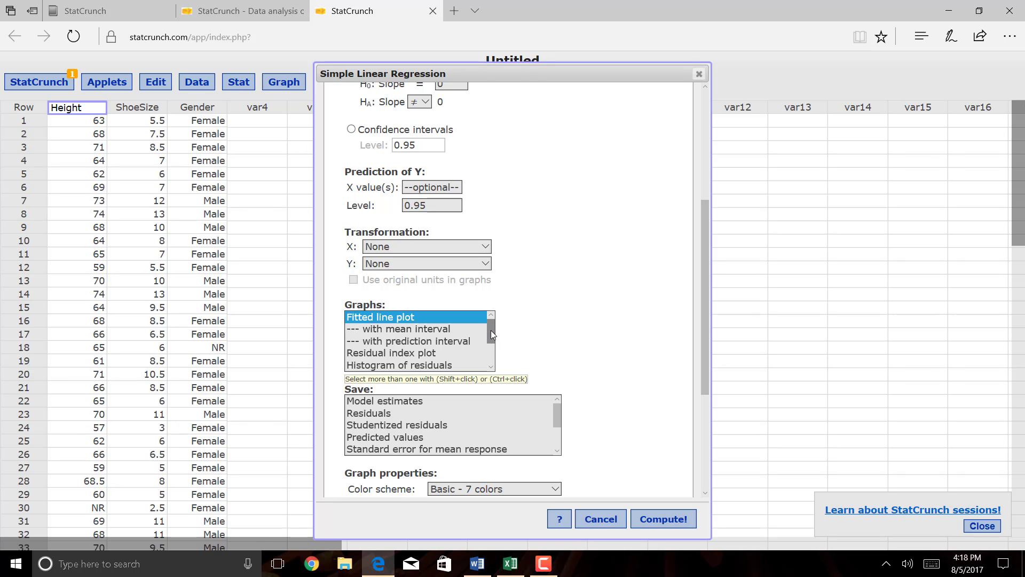
mouse_move(491, 329)
left_mouse_down()
mouse_move(496, 351)
mouse_move(494, 341)
left_mouse_up()
left_click(462, 339)
left_click(459, 348, "shift")
left_click(457, 350, "ctrl")
left_click(456, 338, "ctrl")
left_click_drag(492, 343, 492, 329)
mouse_move(489, 323)
left_mouse_down()
mouse_move(491, 351)
mouse_move(488, 320)
left_mouse_up()
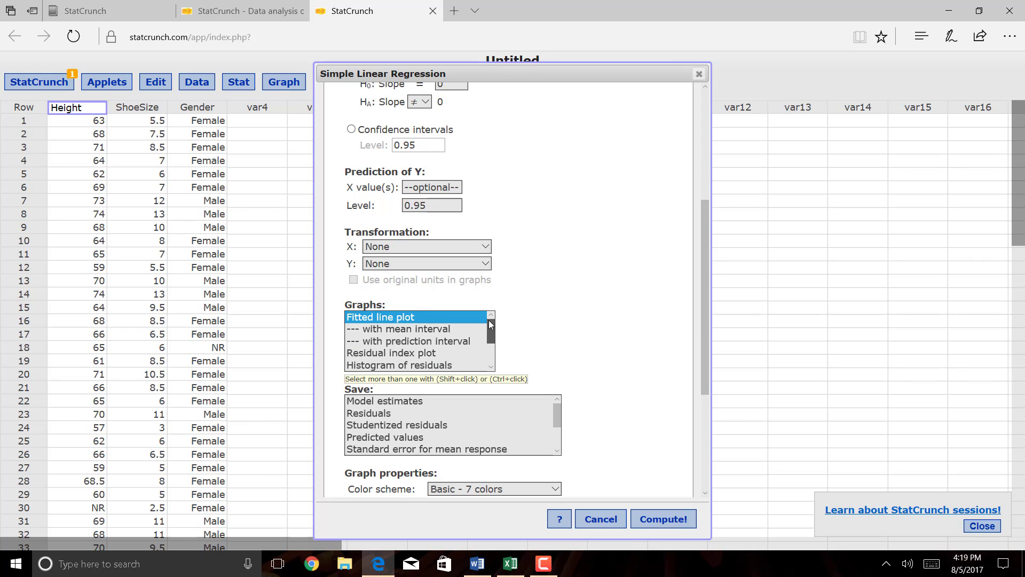
left_click(439, 317)
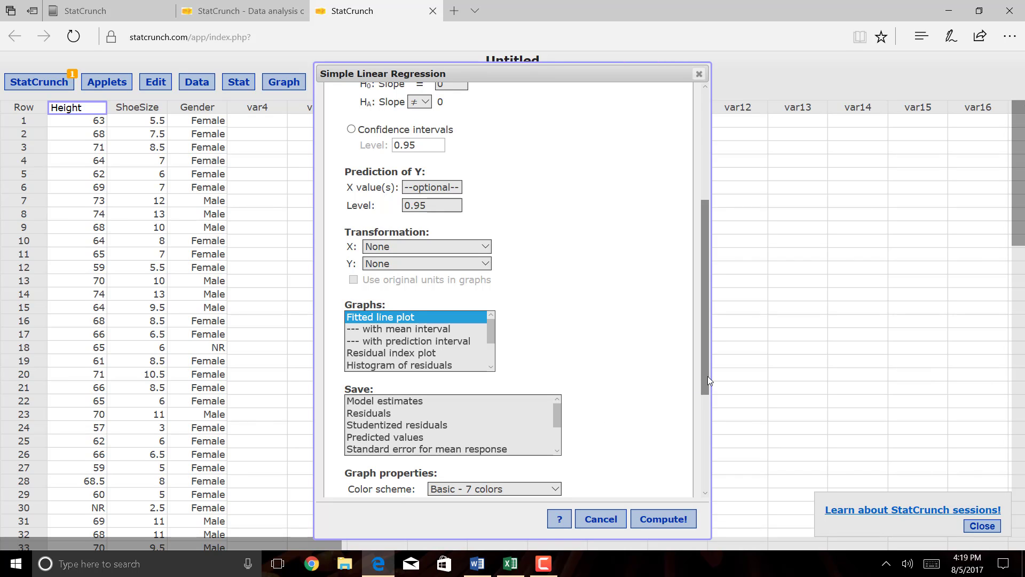
- Label the regression plot's X axis 'Height (inches)' and Y axis 'Shoe Size (US Male)'
left_click_drag(707, 376, 708, 448)
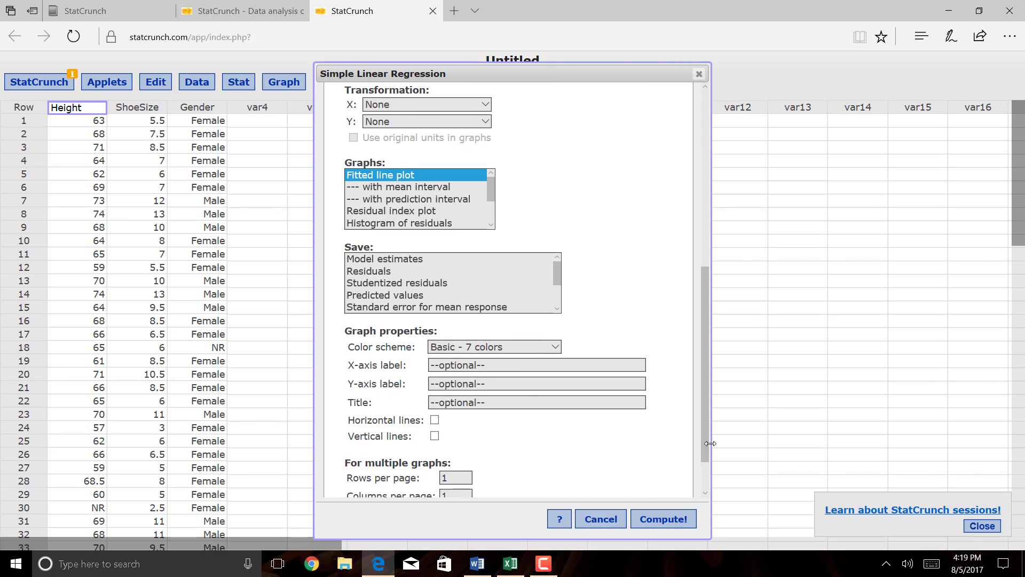
left_click(508, 368)
type("H")
key("BackSpace")
type("Height (inches)")
key("Tab")
type("Shoe ")
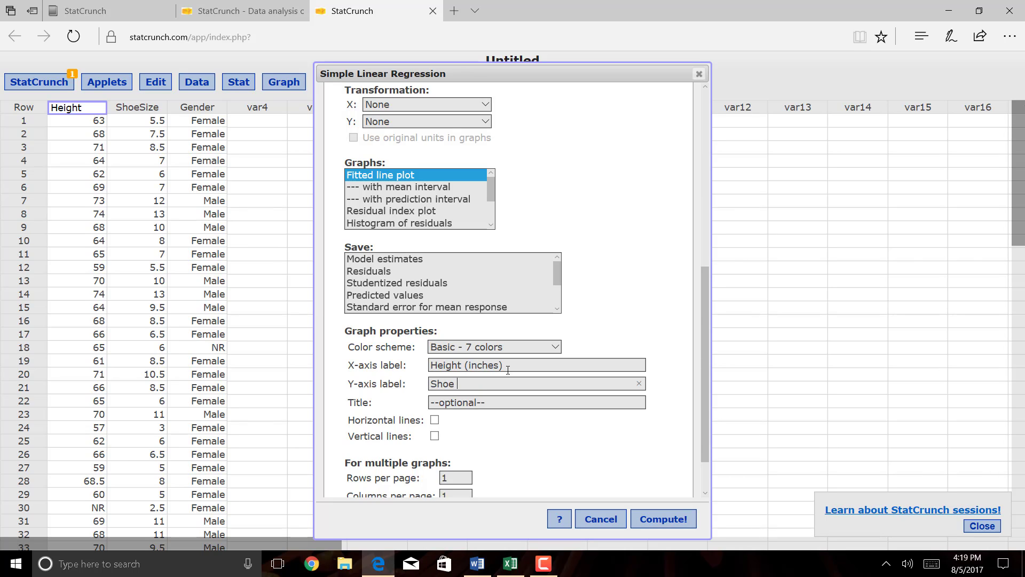
type("Size (US")
type("Male)")
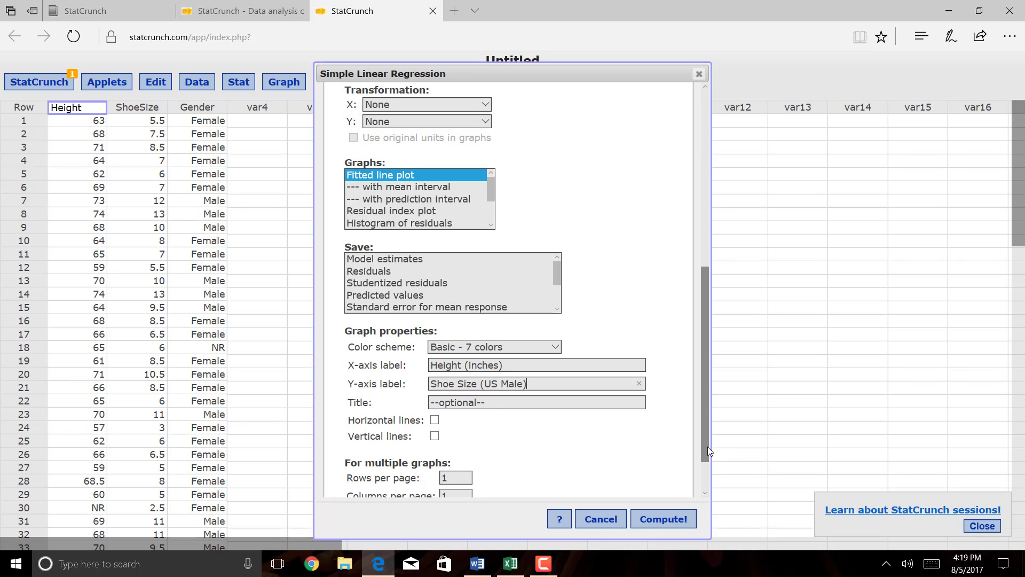
left_click_drag(706, 447, 708, 485)
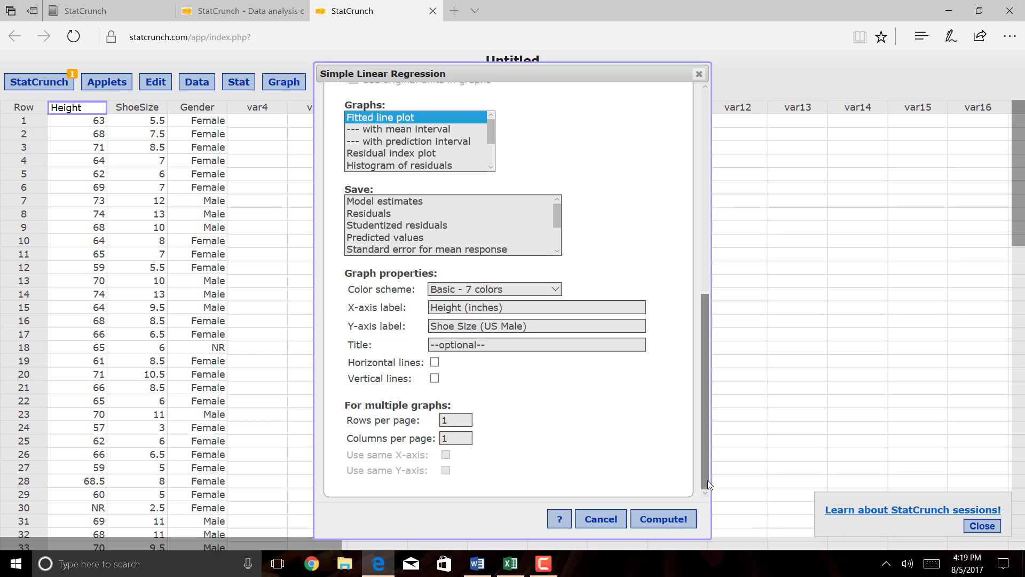
- Compute the regression, widen the results to show T-Stat and P-values, and preview the fitted line plot
left_click(689, 528)
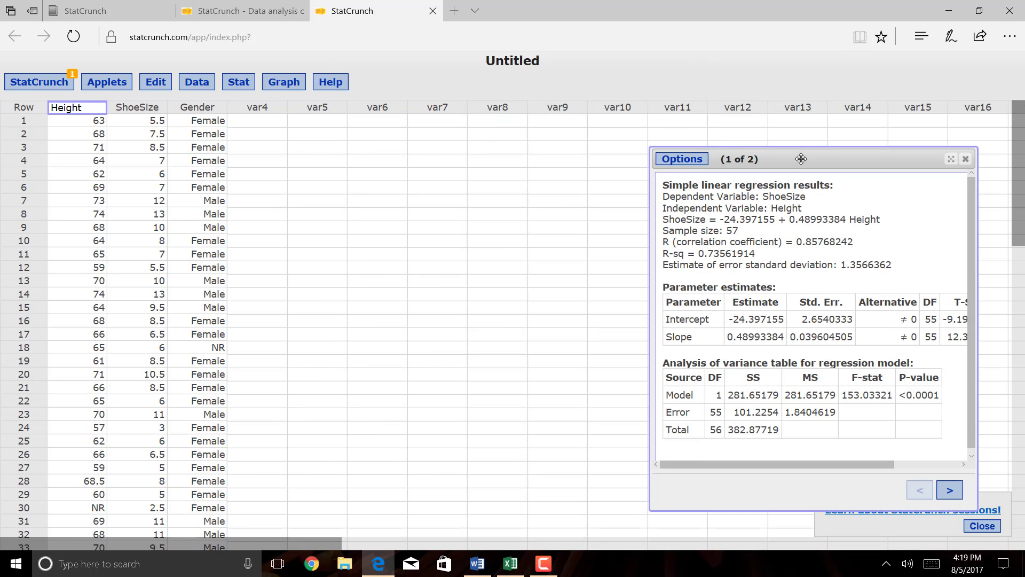
left_click_drag(801, 158, 549, 158)
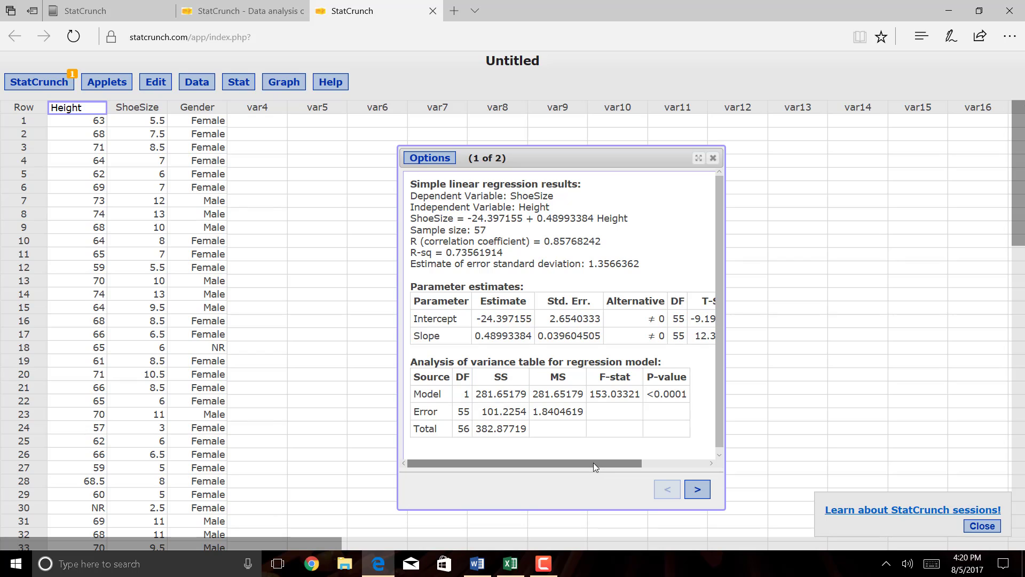
mouse_move(594, 462)
left_mouse_down()
mouse_move(654, 471)
mouse_move(578, 472)
left_mouse_up()
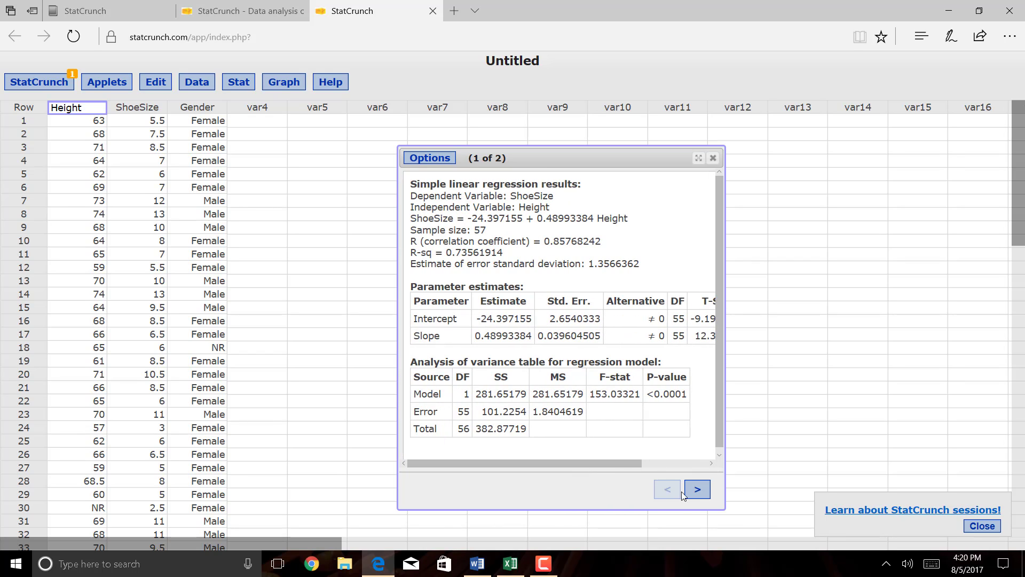
left_click_drag(725, 475, 843, 476)
left_click(814, 490)
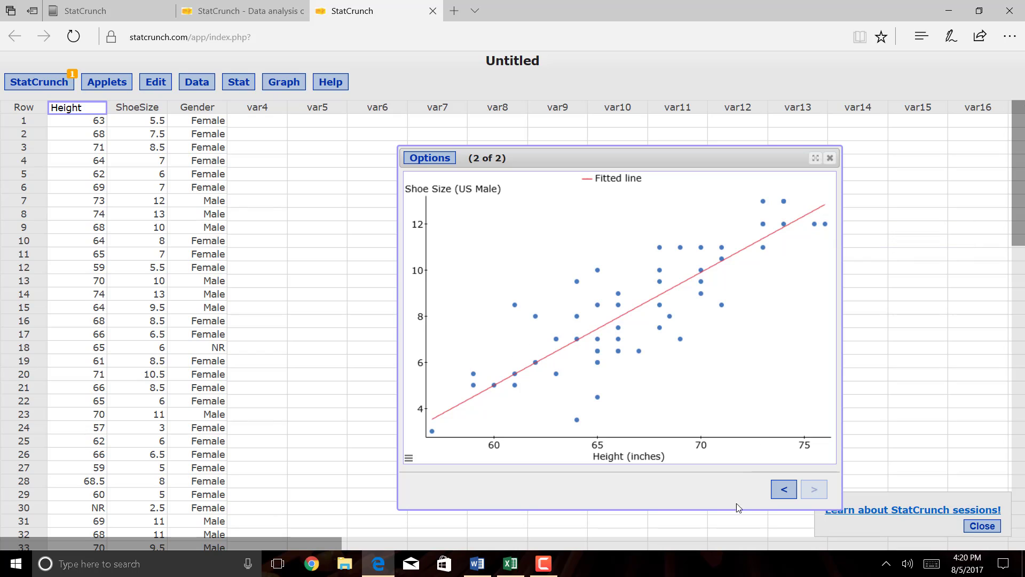
left_click(793, 489)
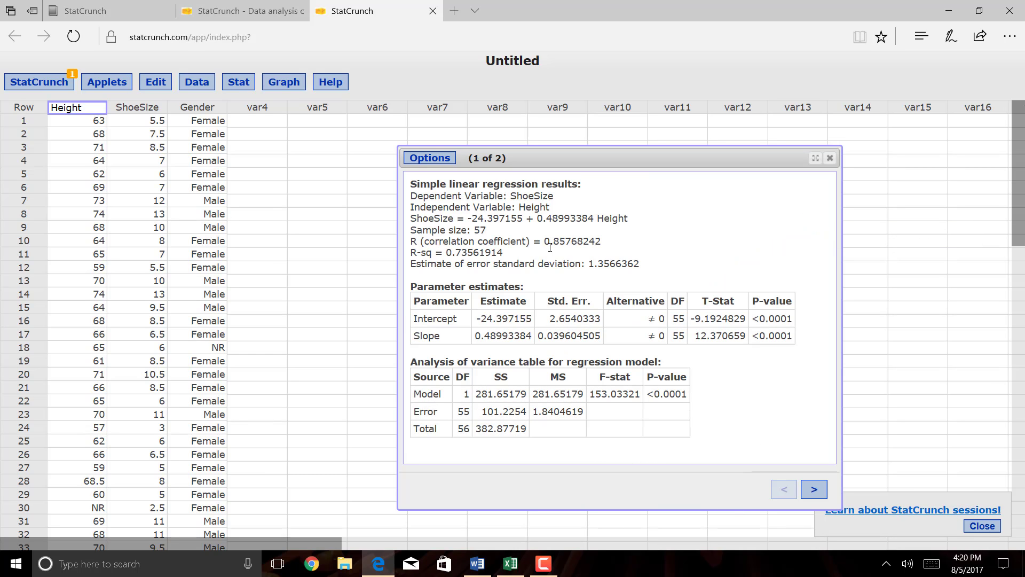
- Select and copy the entire regression output text, then bring Word's Document1 to the front
left_click(443, 158)
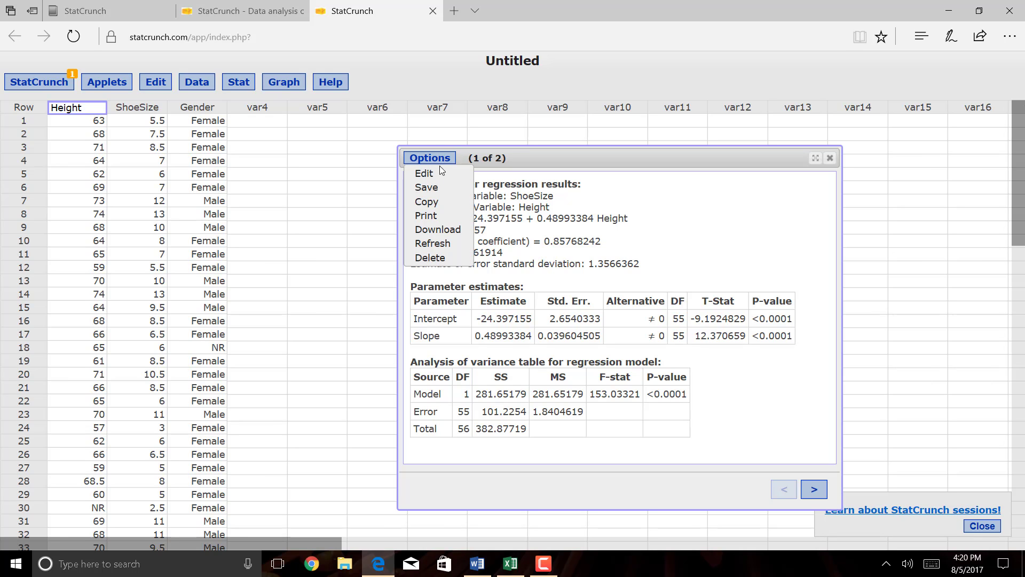
left_click(427, 202)
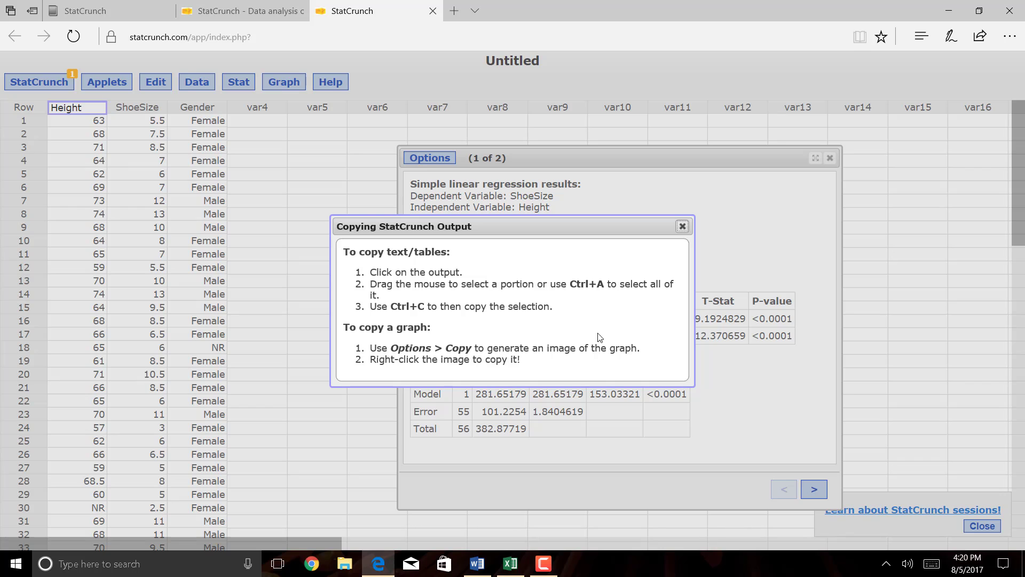
left_click(682, 227)
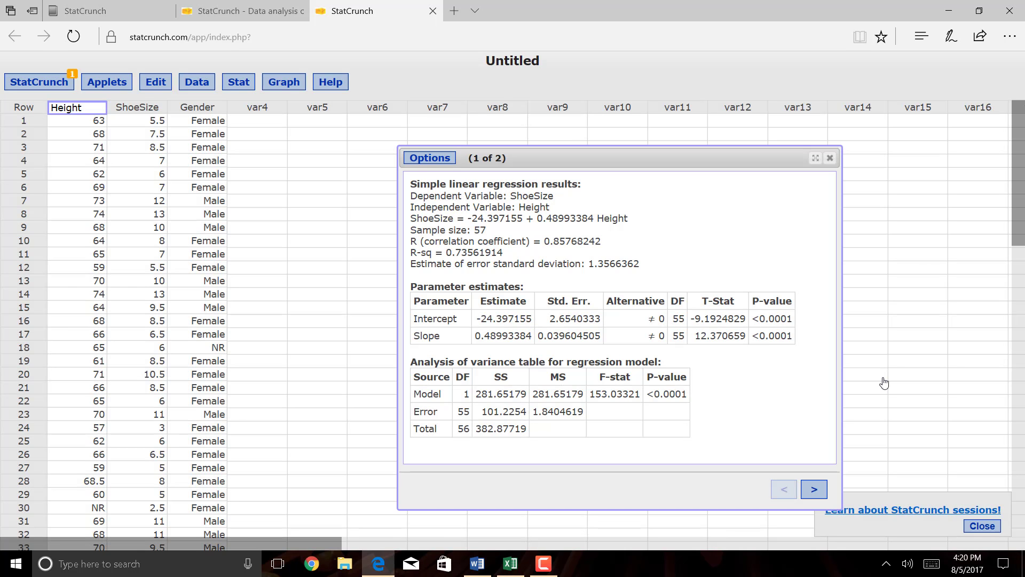
key("ctrl+a")
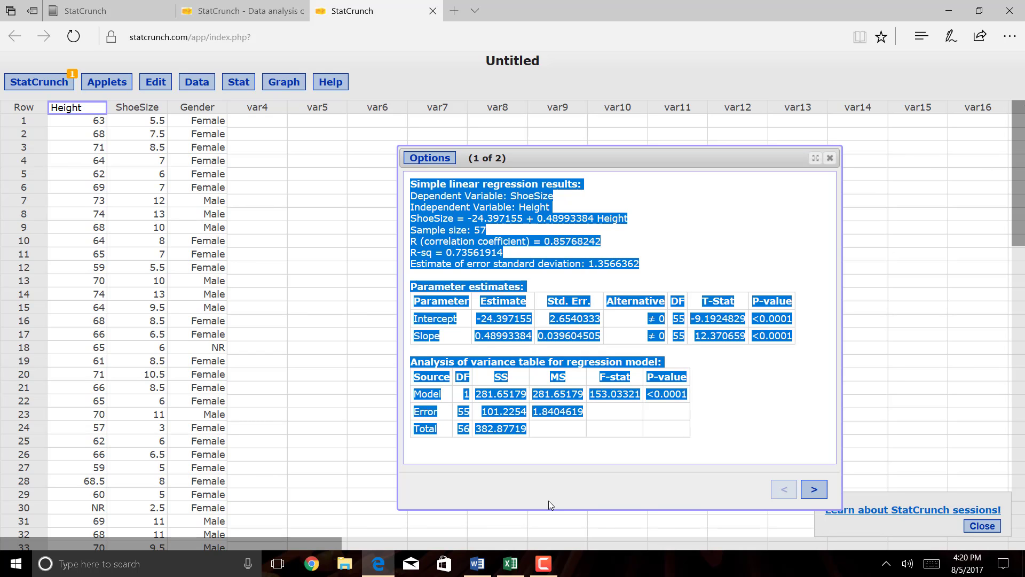
left_click(477, 563)
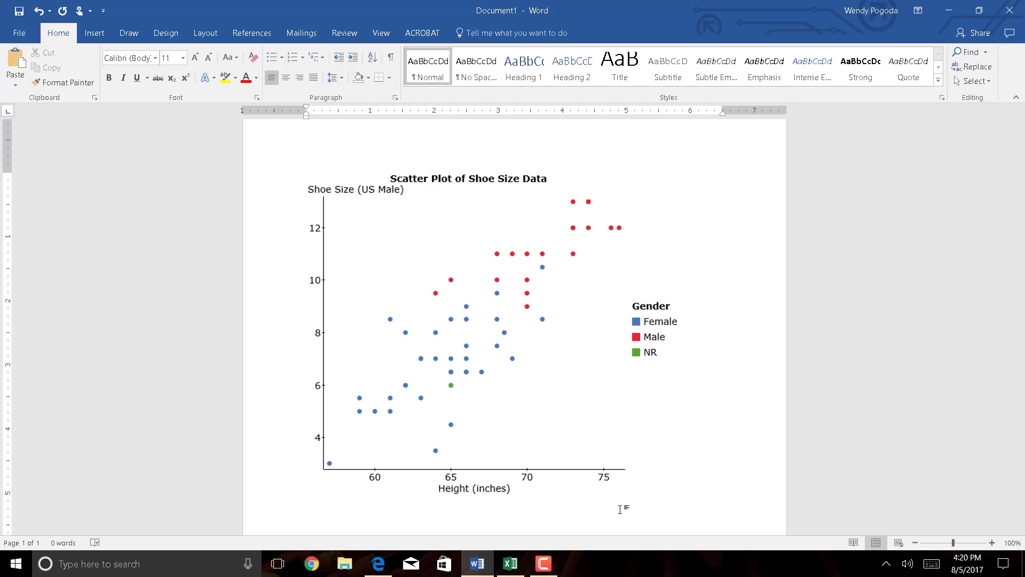
- Paste the regression output below the scatter plot and review the equation and Intercept/Slope estimates
key("ctrl+v")
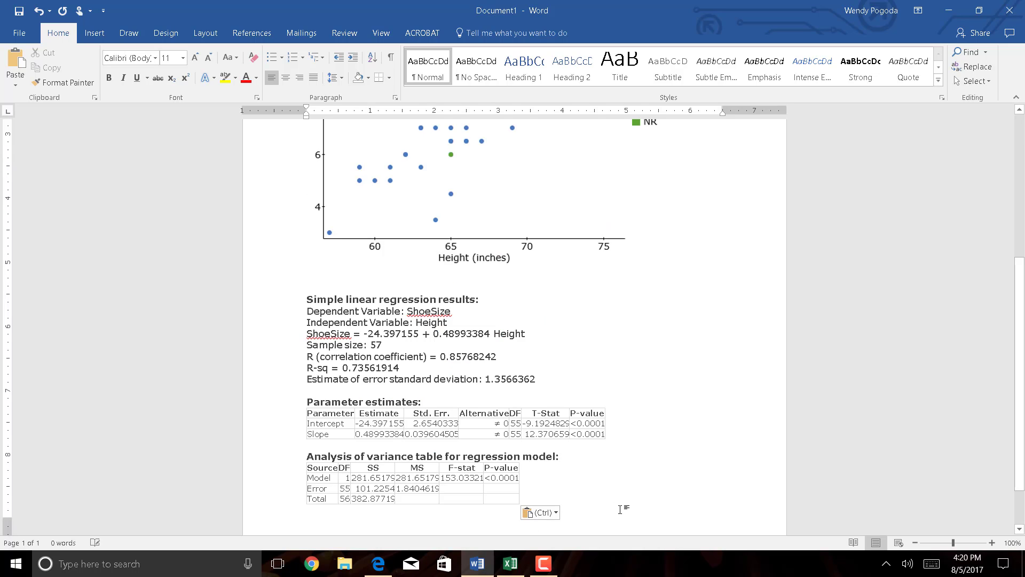
key("Return")
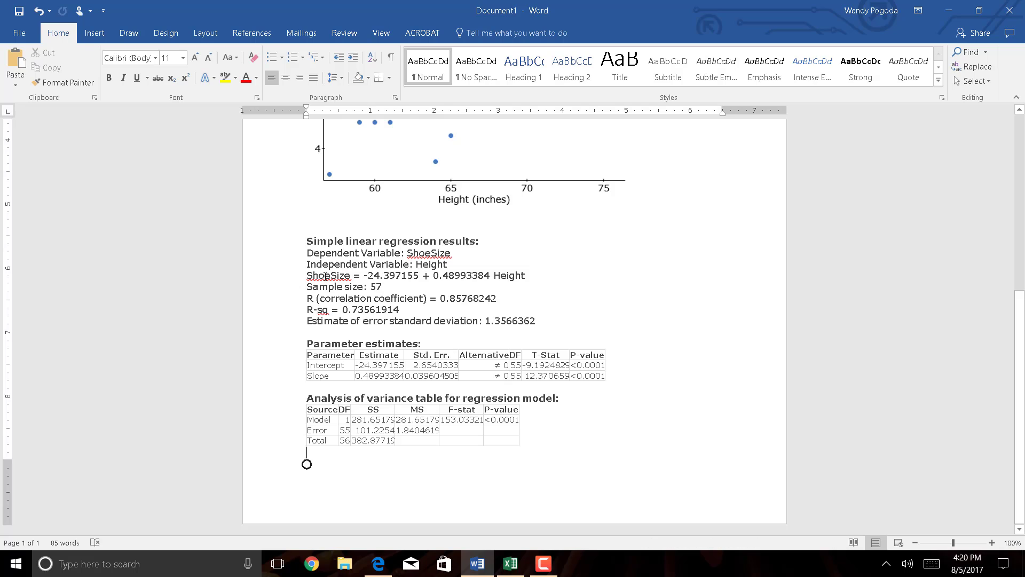
left_click_drag(325, 276, 497, 276)
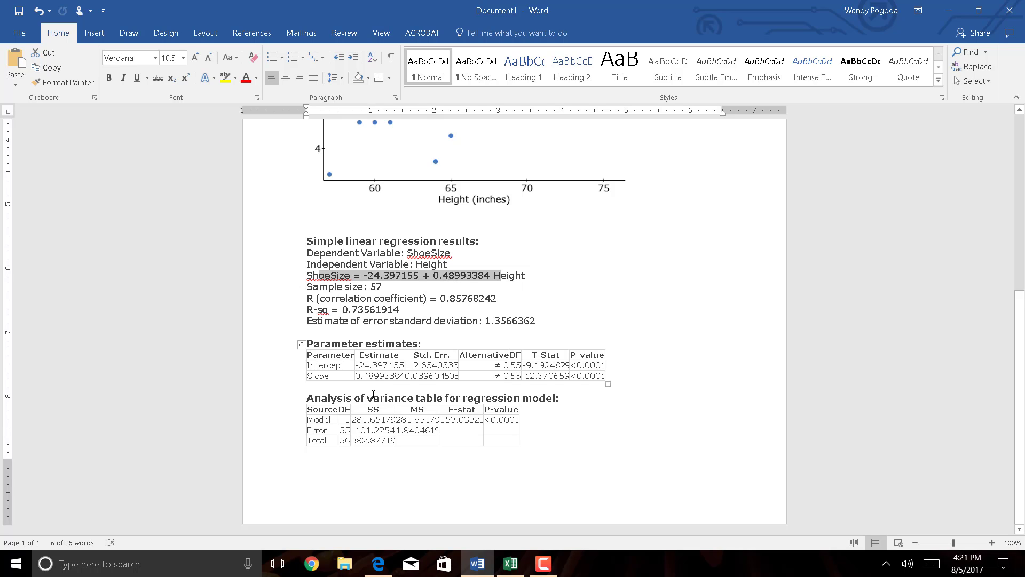
left_click(369, 366)
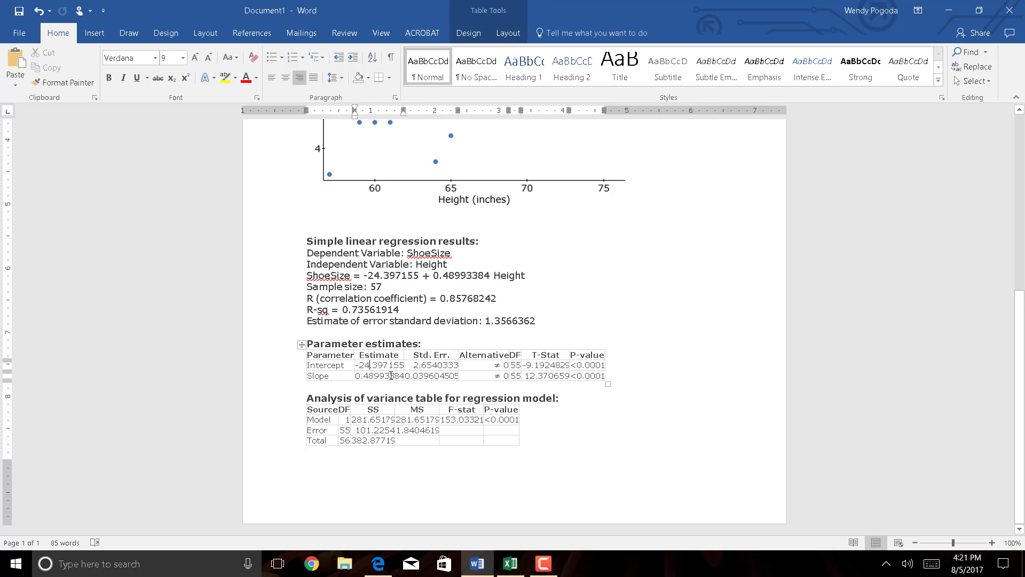
left_click_drag(390, 376, 361, 366)
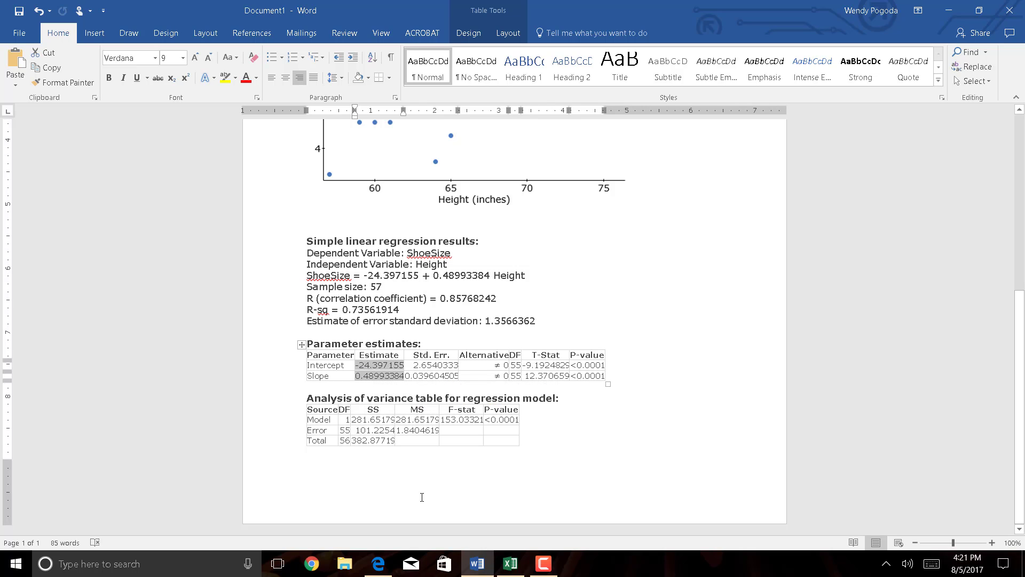
left_click(635, 453)
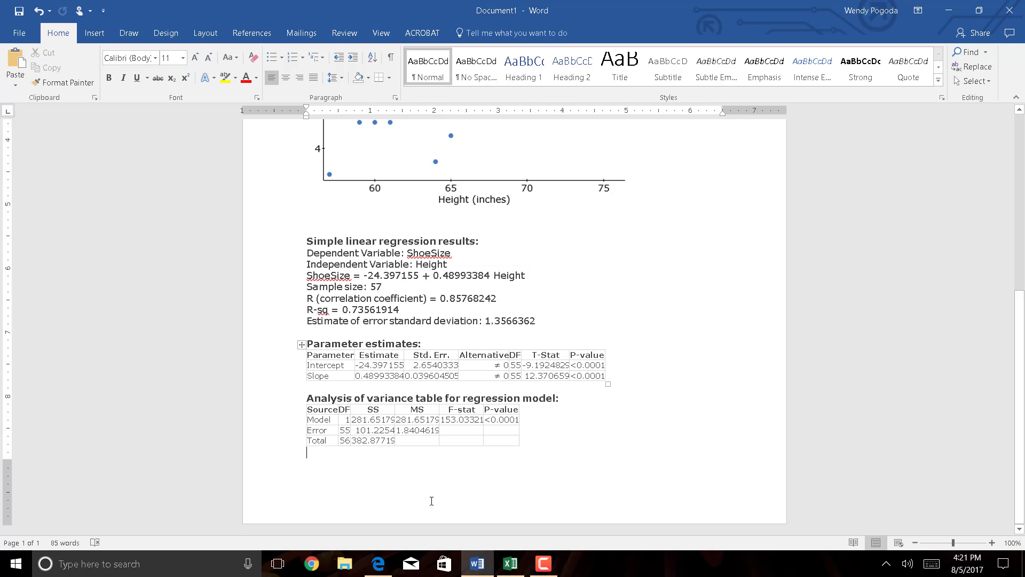
- Show the fitted line plot in StatCrunch and copy it as an image via Options > Copy
left_click(378, 566)
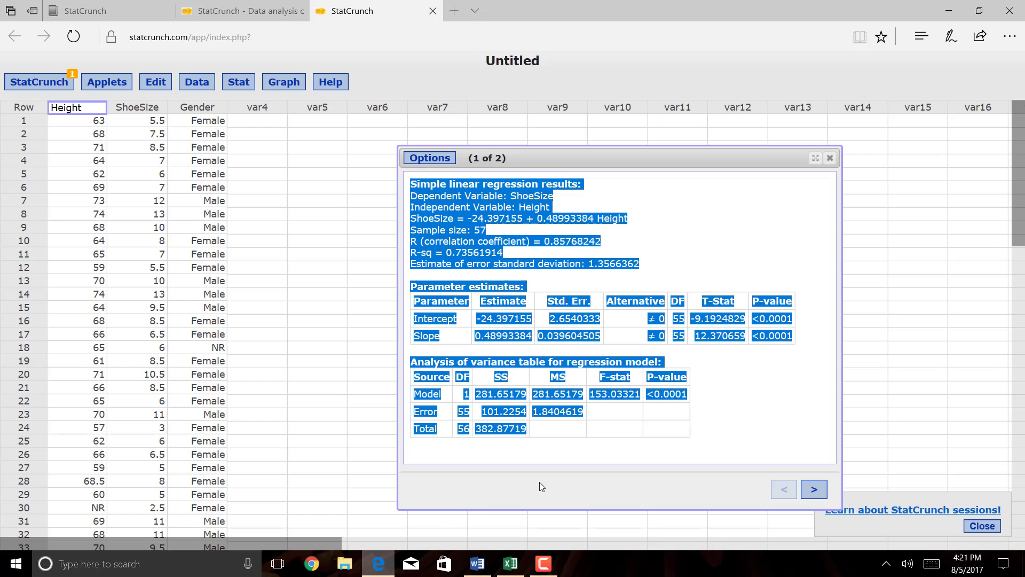
left_click(813, 490)
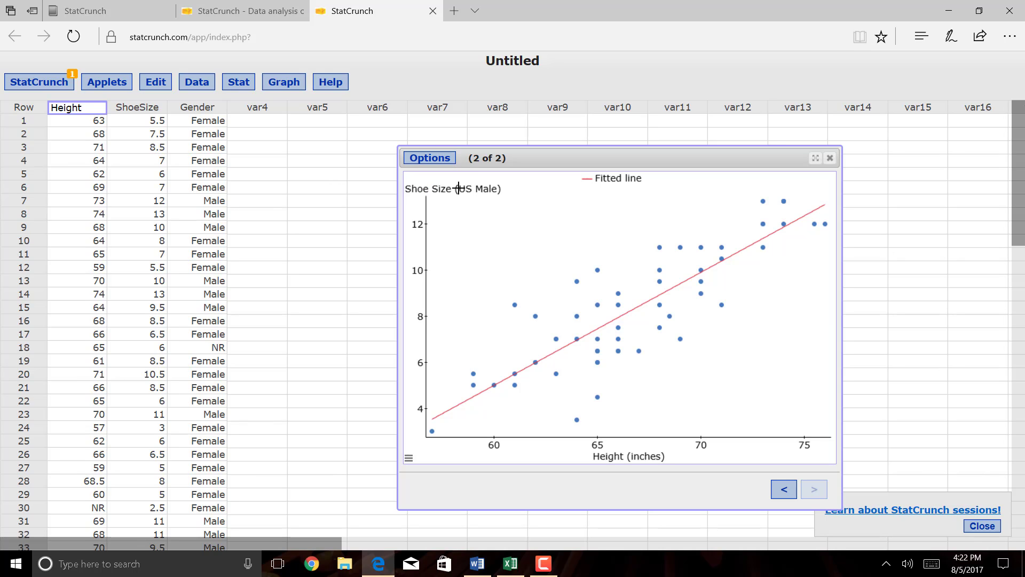
left_click(424, 160)
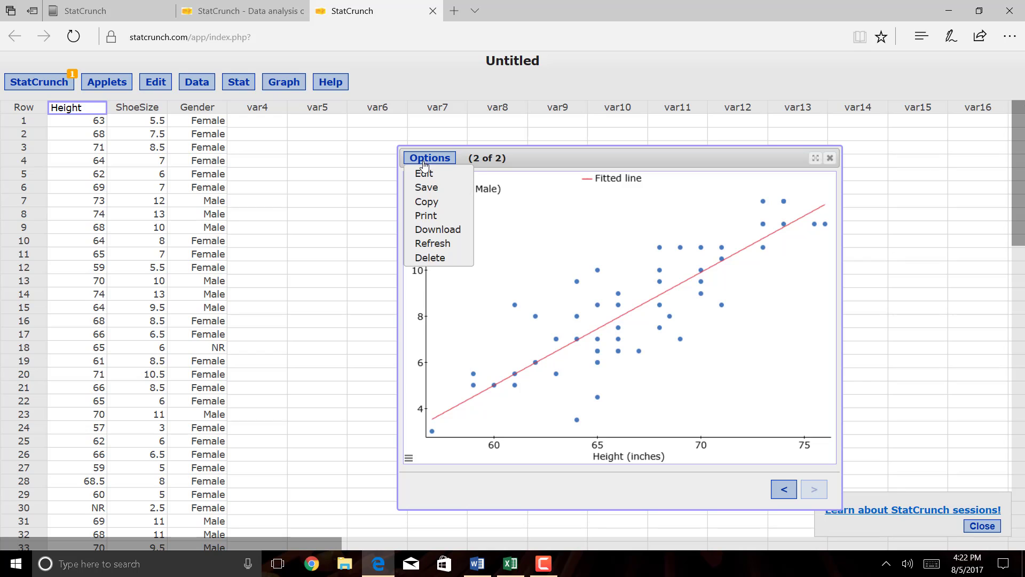
left_click(425, 203)
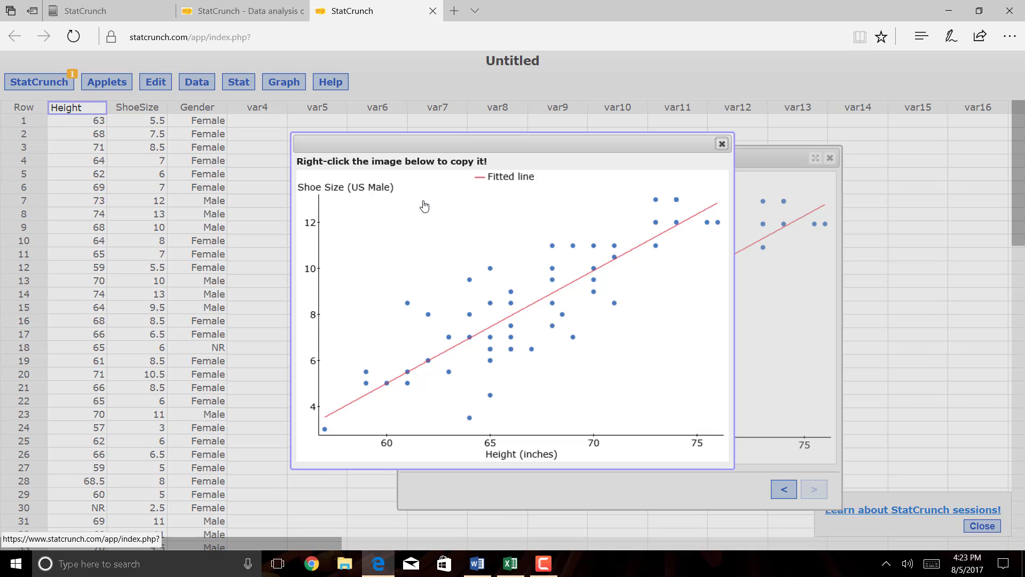
right_click(404, 276)
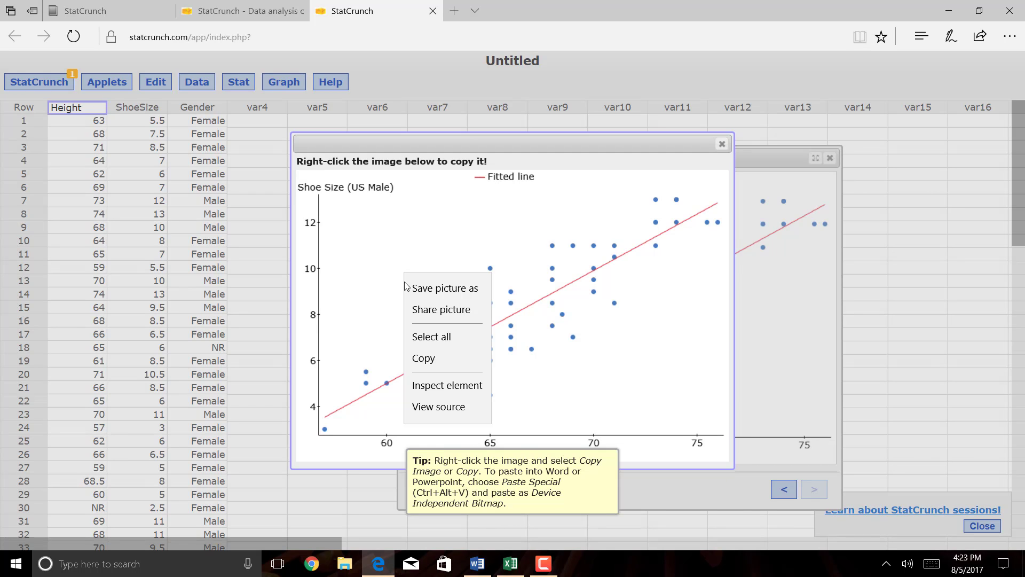
left_click(422, 360)
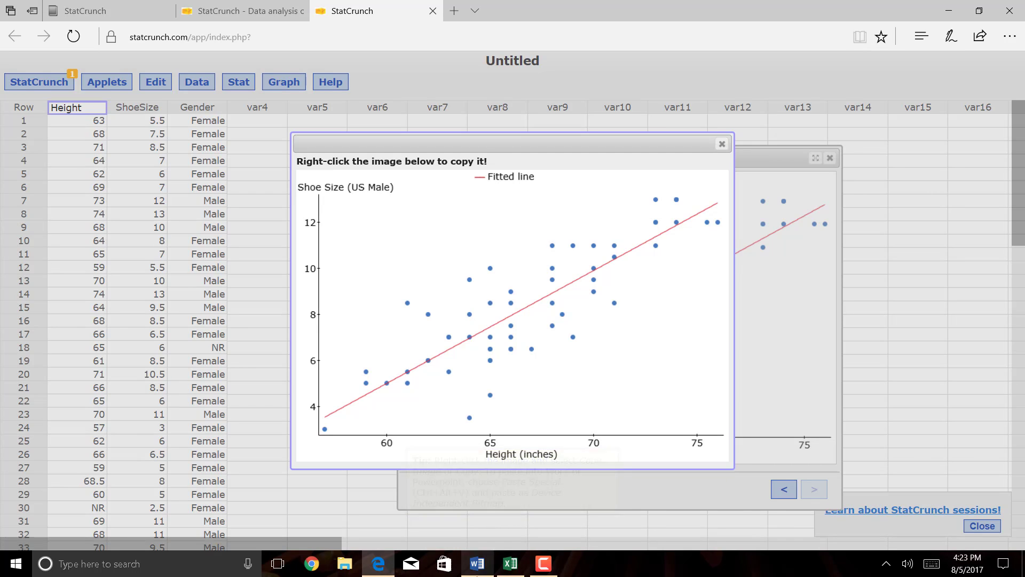
- Paste the fitted line plot into Word as a Device Independent Bitmap below the output
left_click(477, 564)
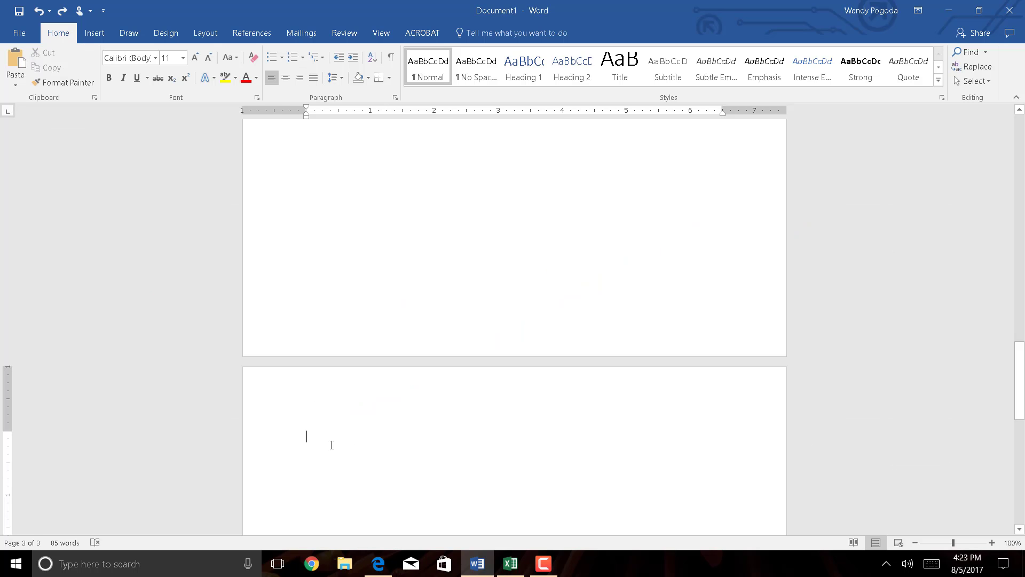
key("ctrl+alt+v")
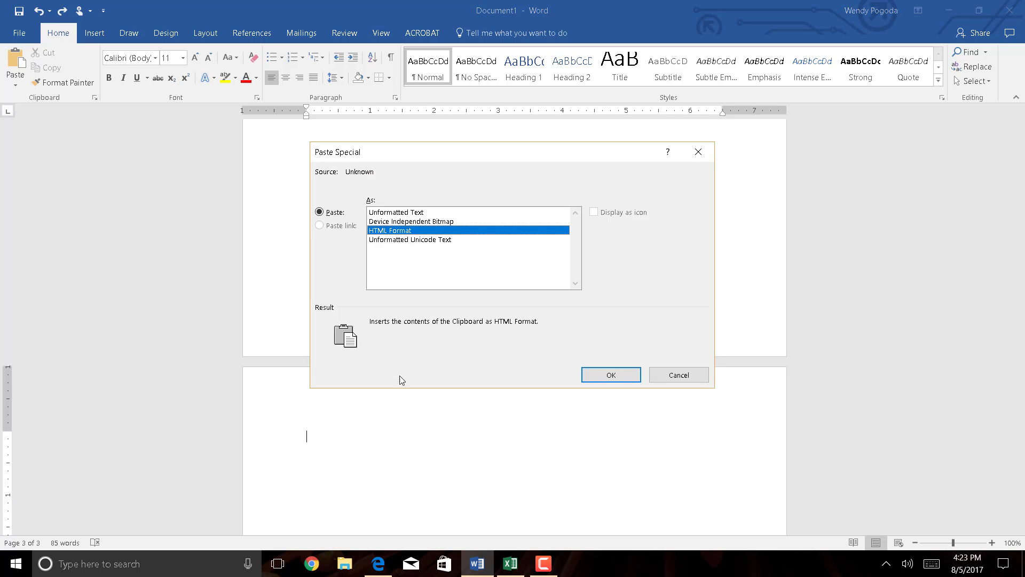
left_click(426, 221)
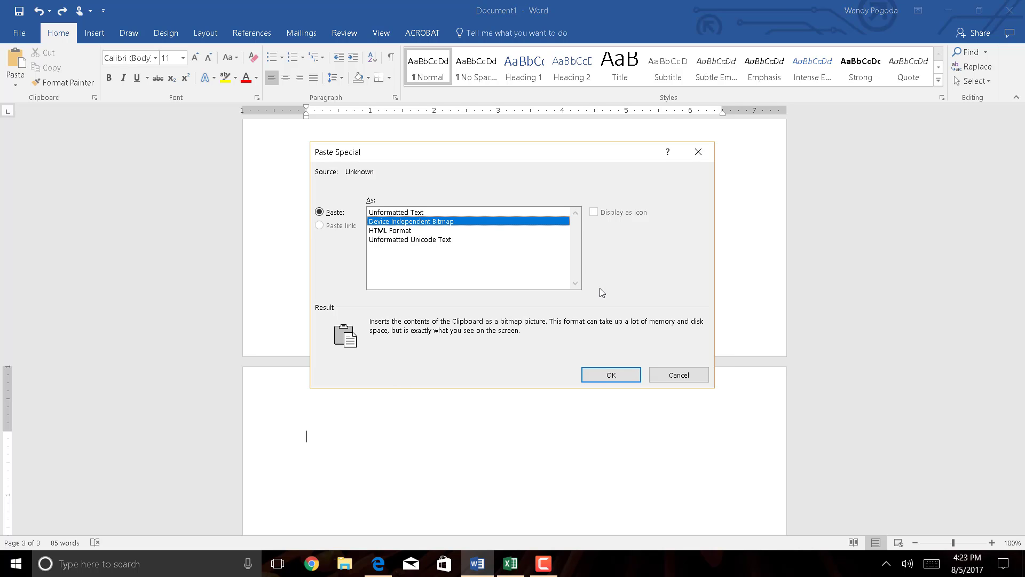
left_click(631, 380)
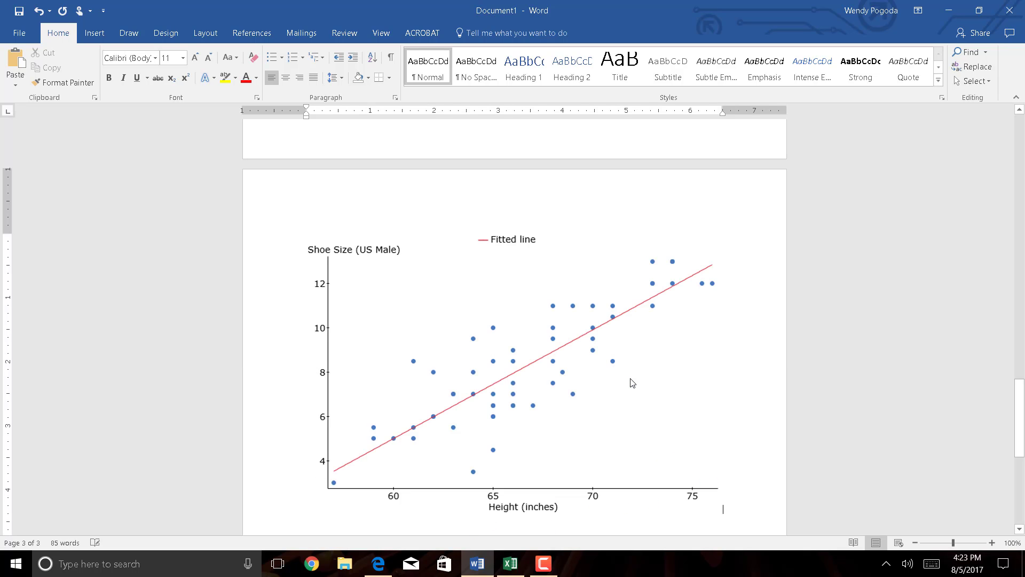